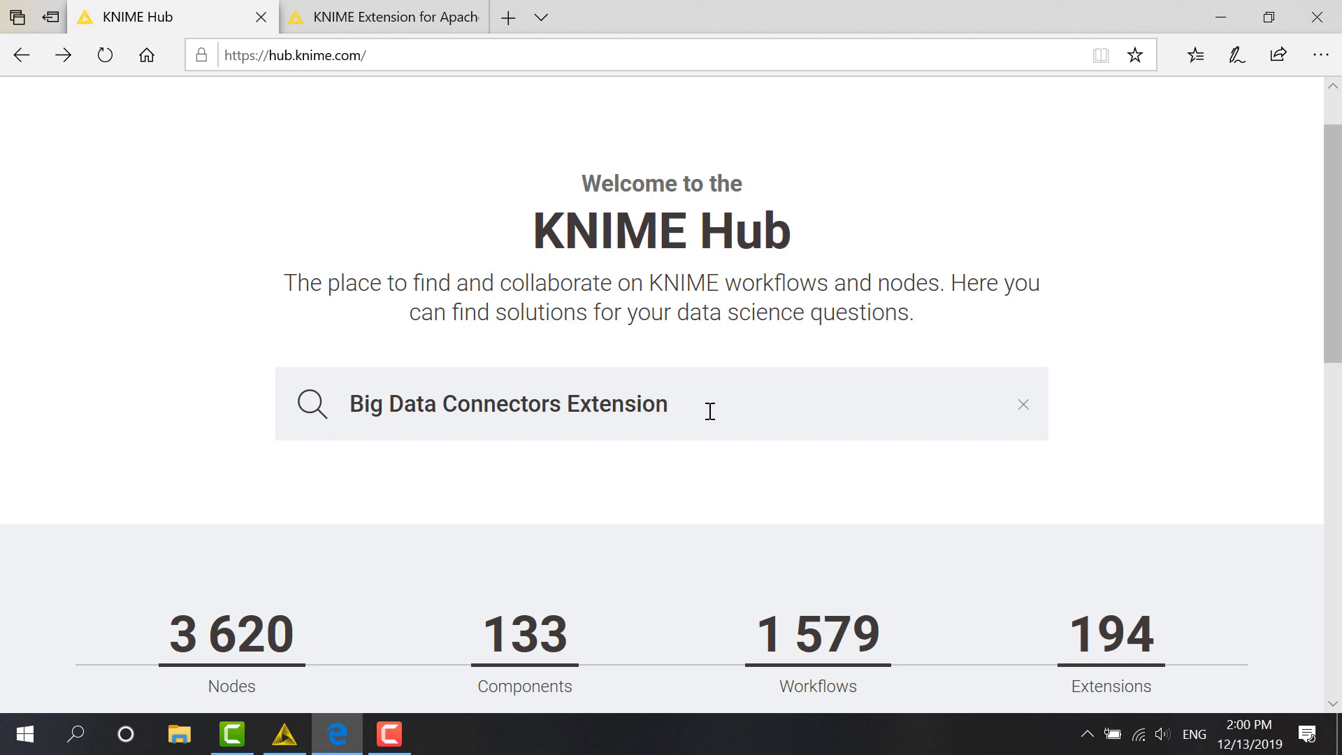
Look over the KNIME Hub pages for Big Data Connectors and the Apache Spark extension.
key(Return)
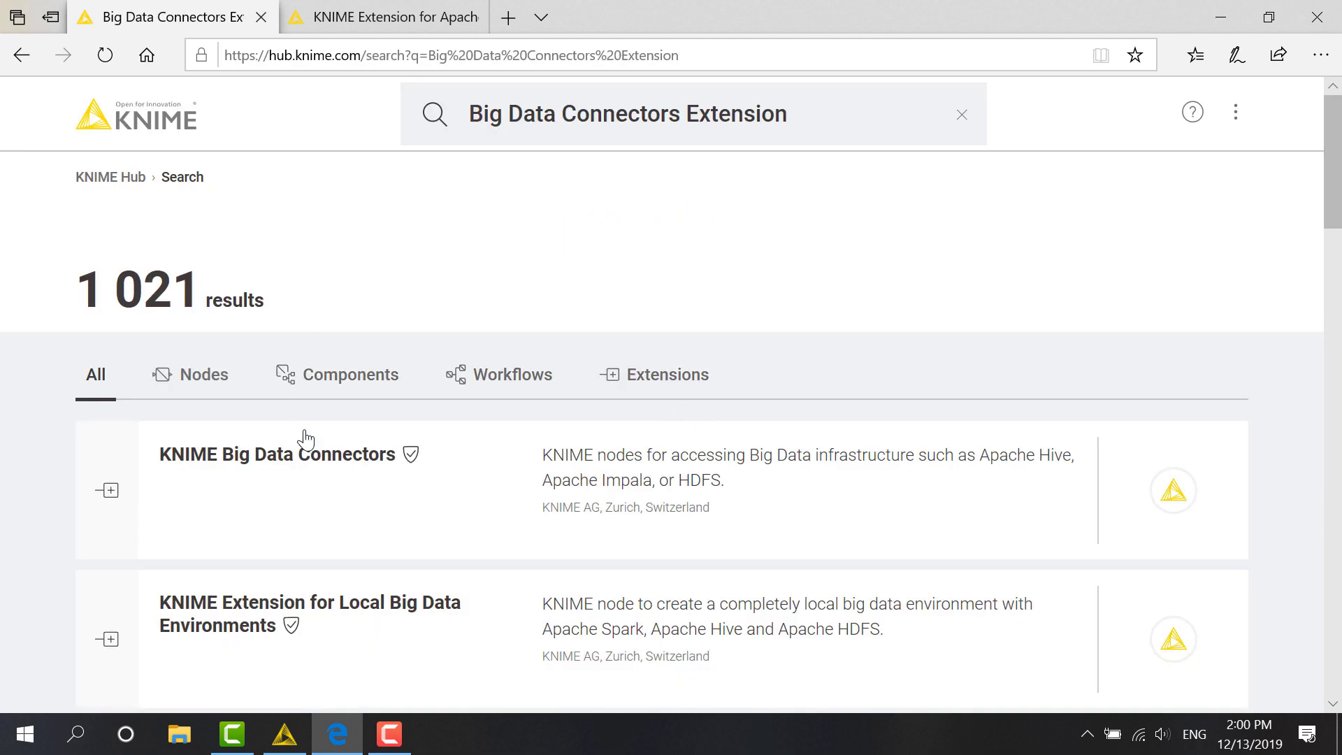
click(304, 454)
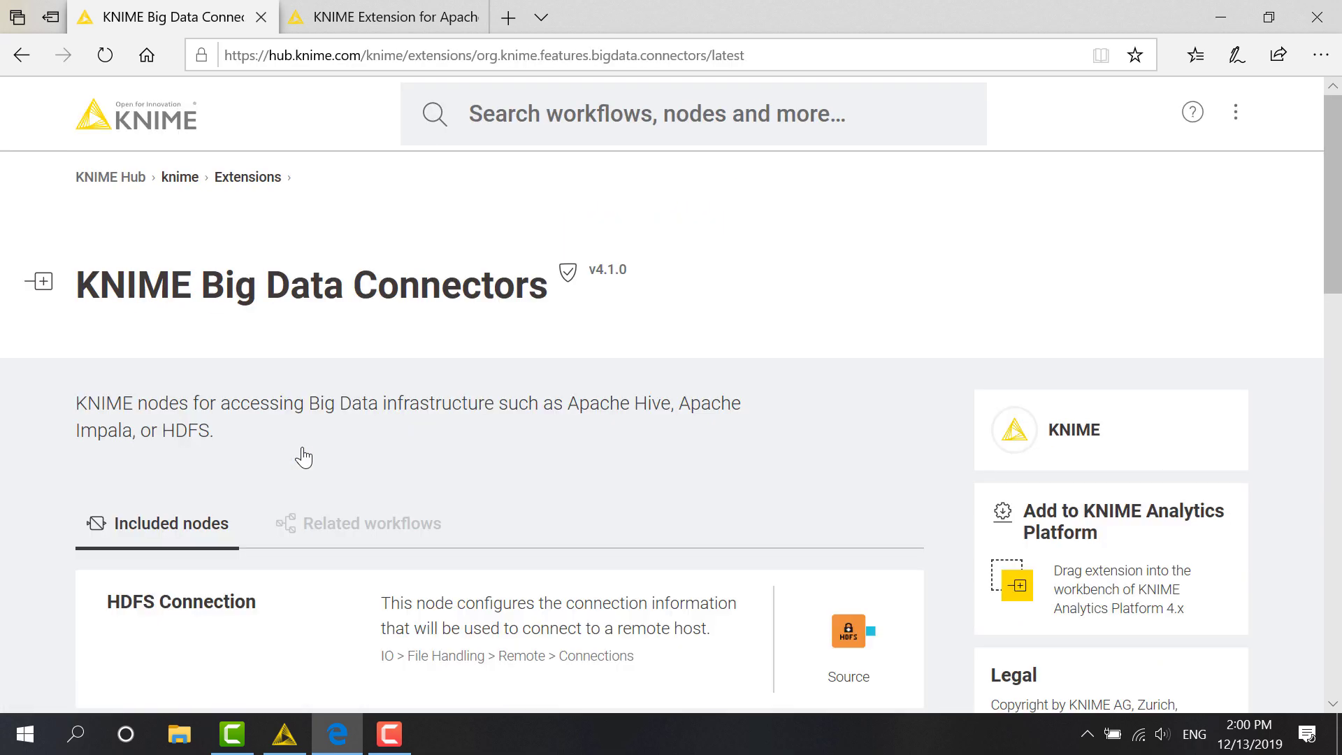
click(391, 18)
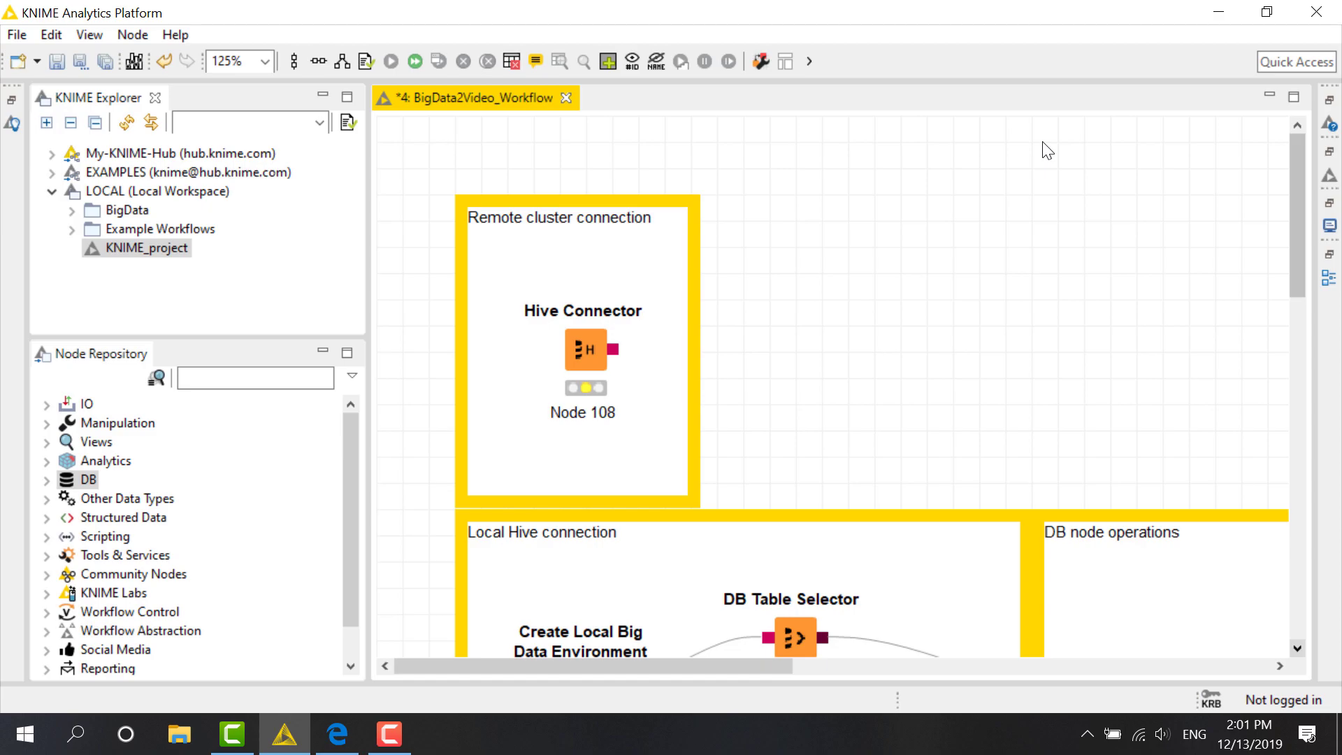
double_click(594, 348)
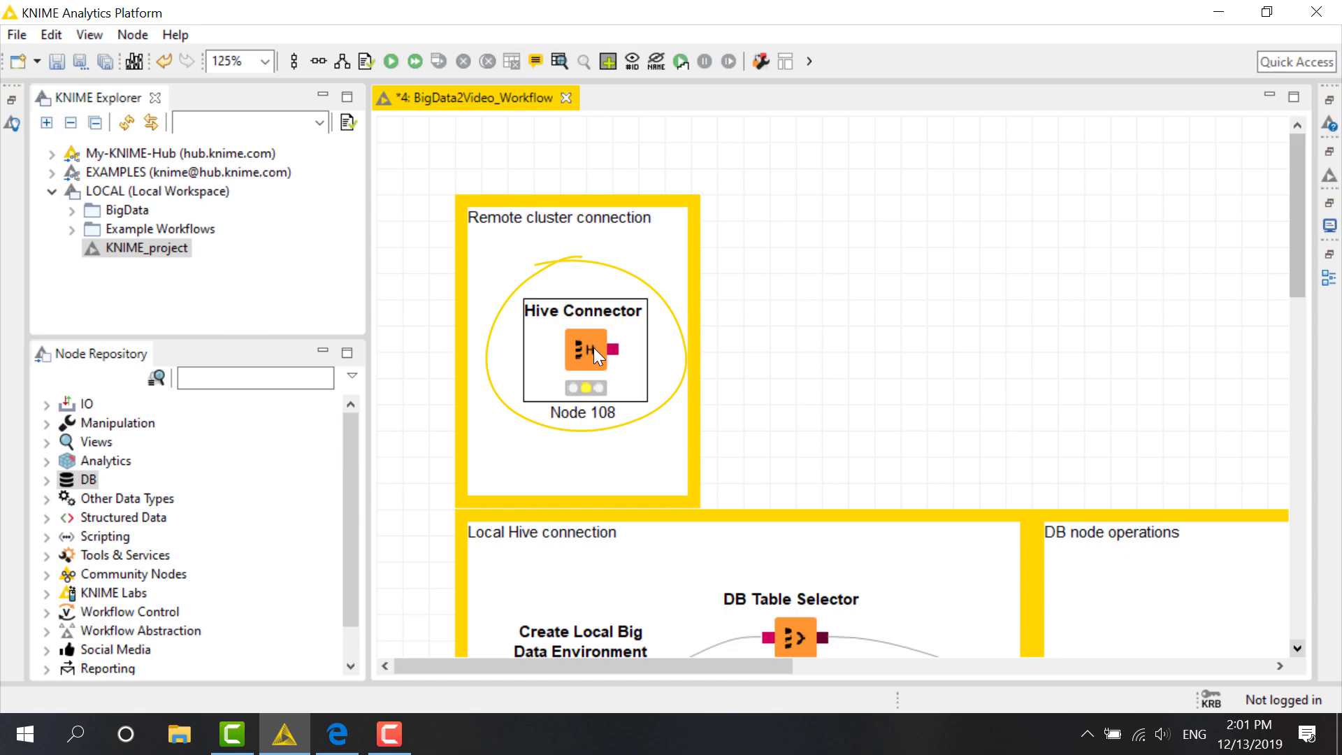
click(475, 126)
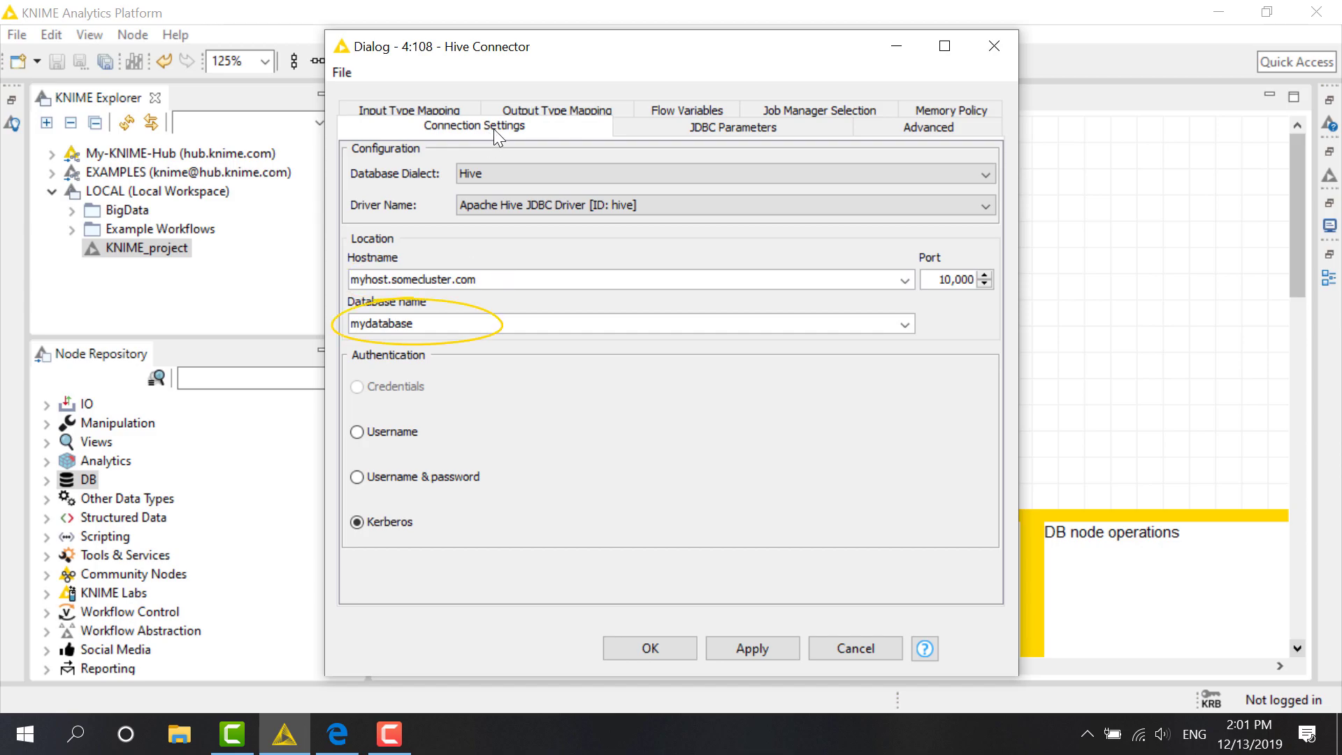
click(665, 129)
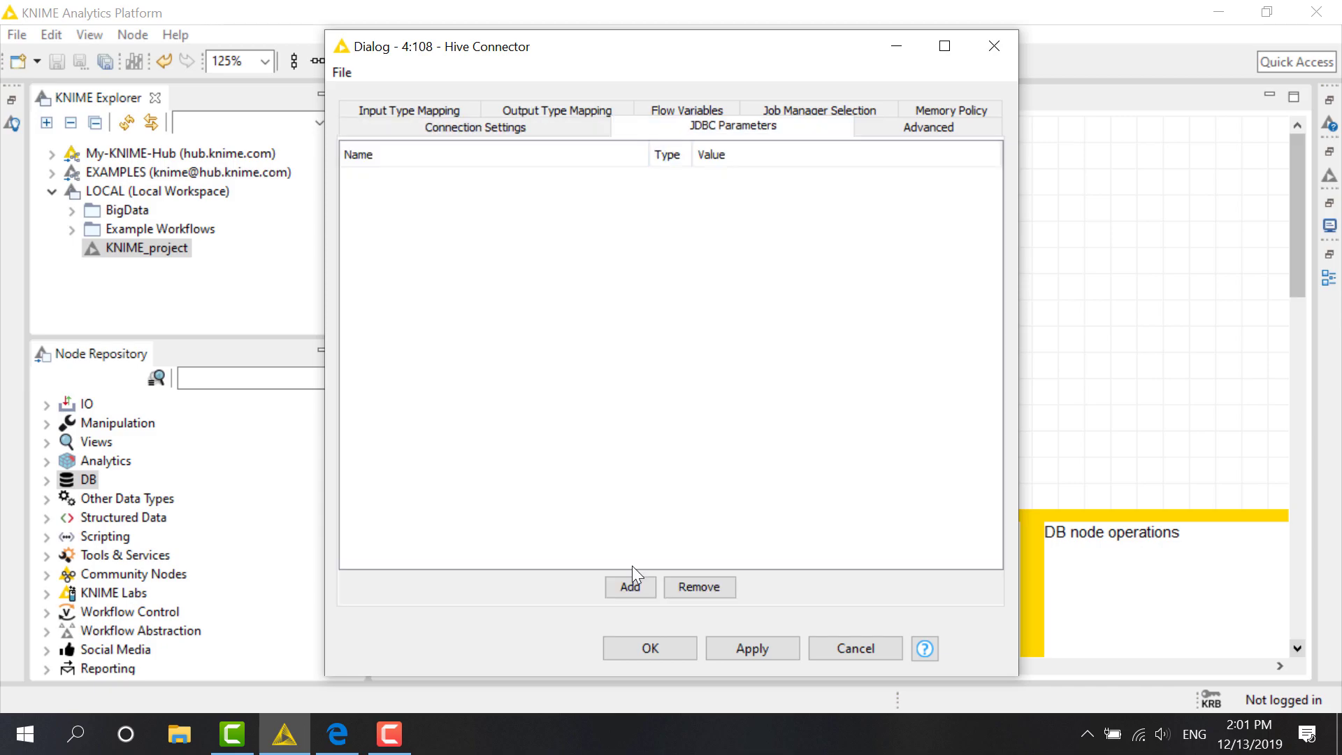
click(629, 586)
click(698, 585)
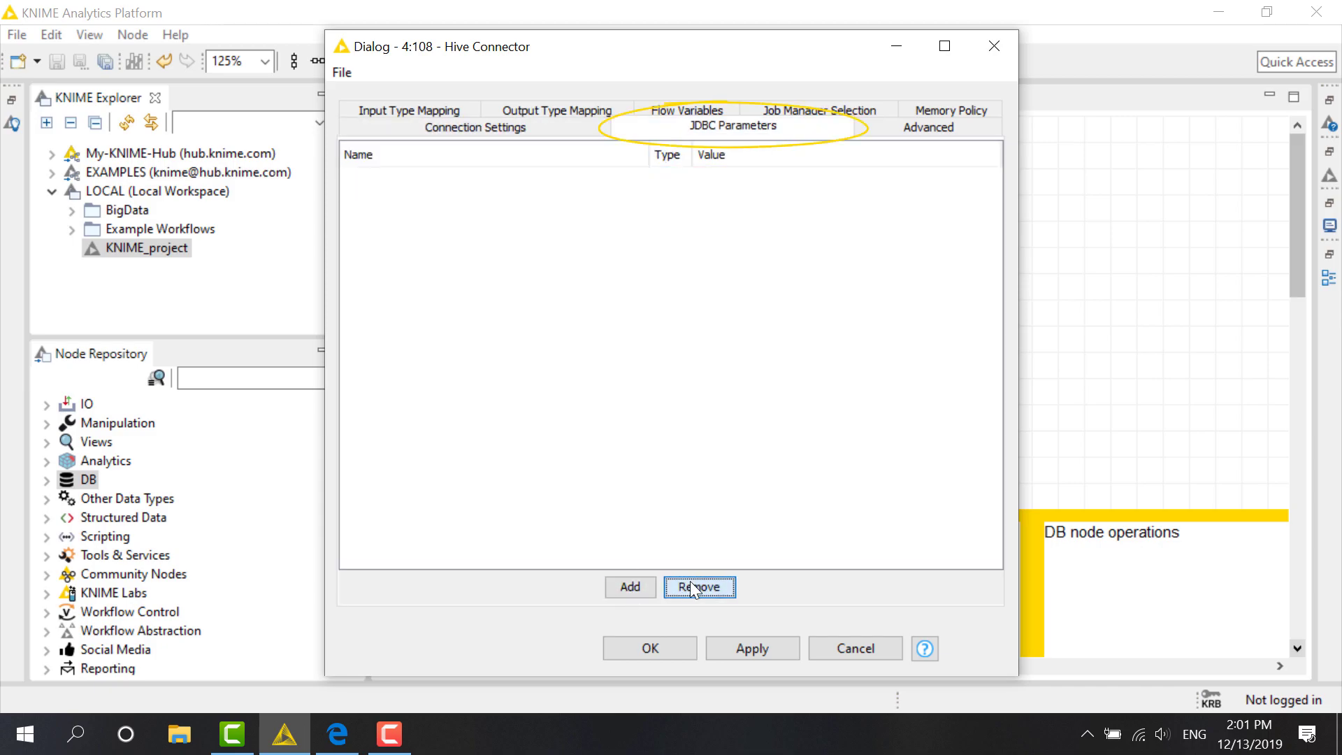
click(994, 46)
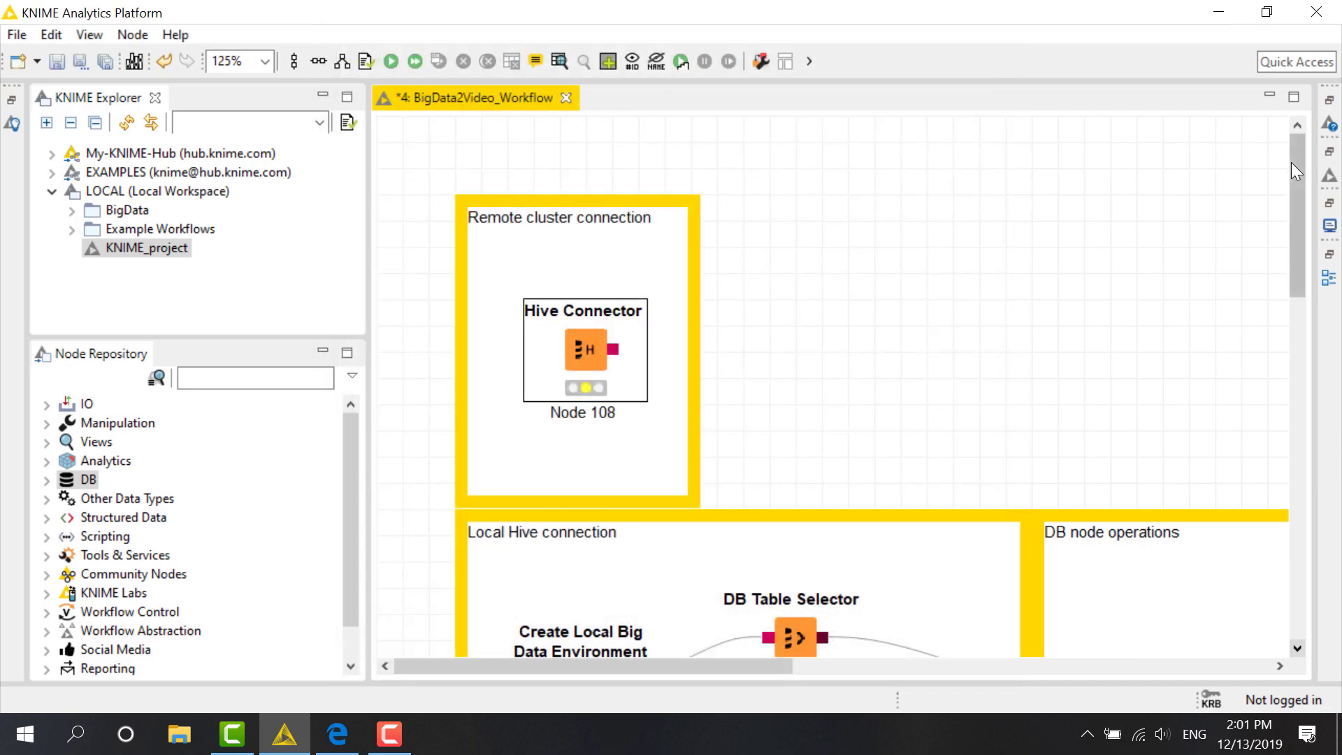
mouse_move(1296, 221)
mouse_down()
mouse_move(1298, 186)
mouse_move(1302, 260)
mouse_up()
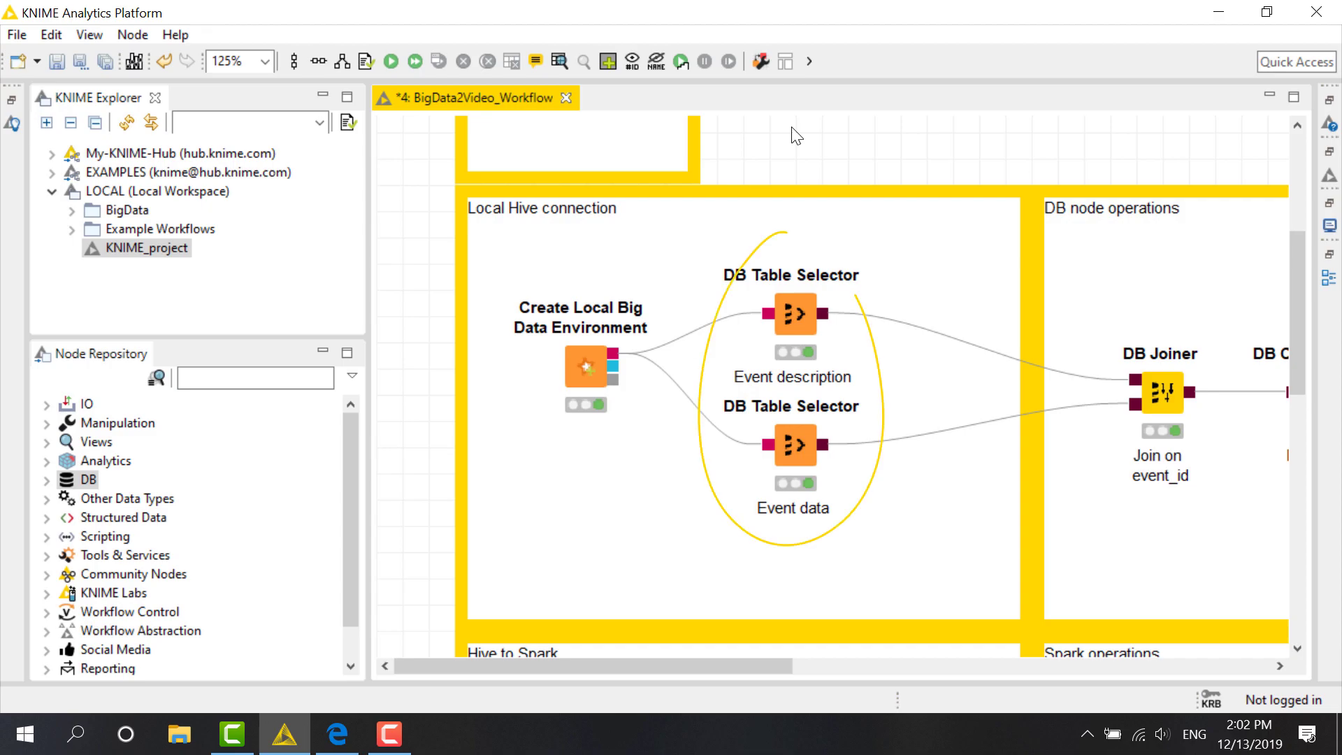
Review the Event description selector's eventstext table settings unchanged, then select the Event data node.
double_click(792, 316)
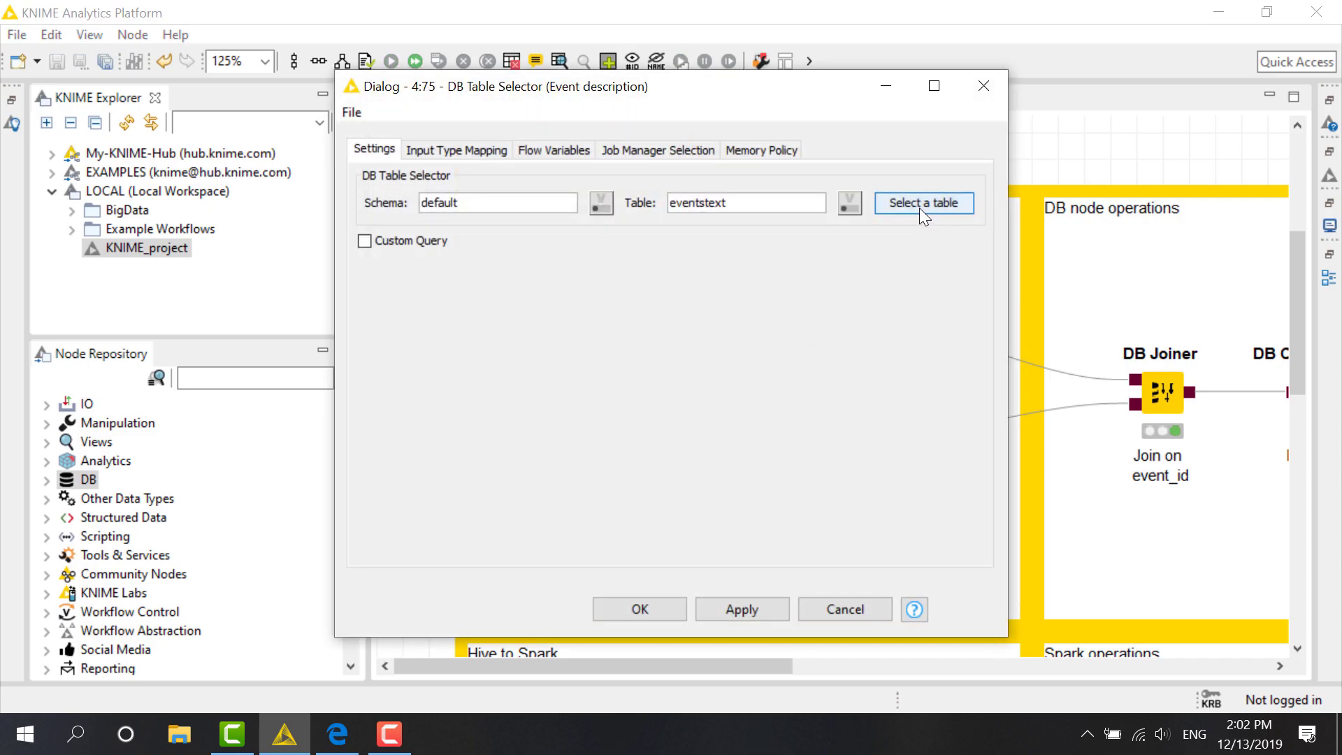
click(923, 203)
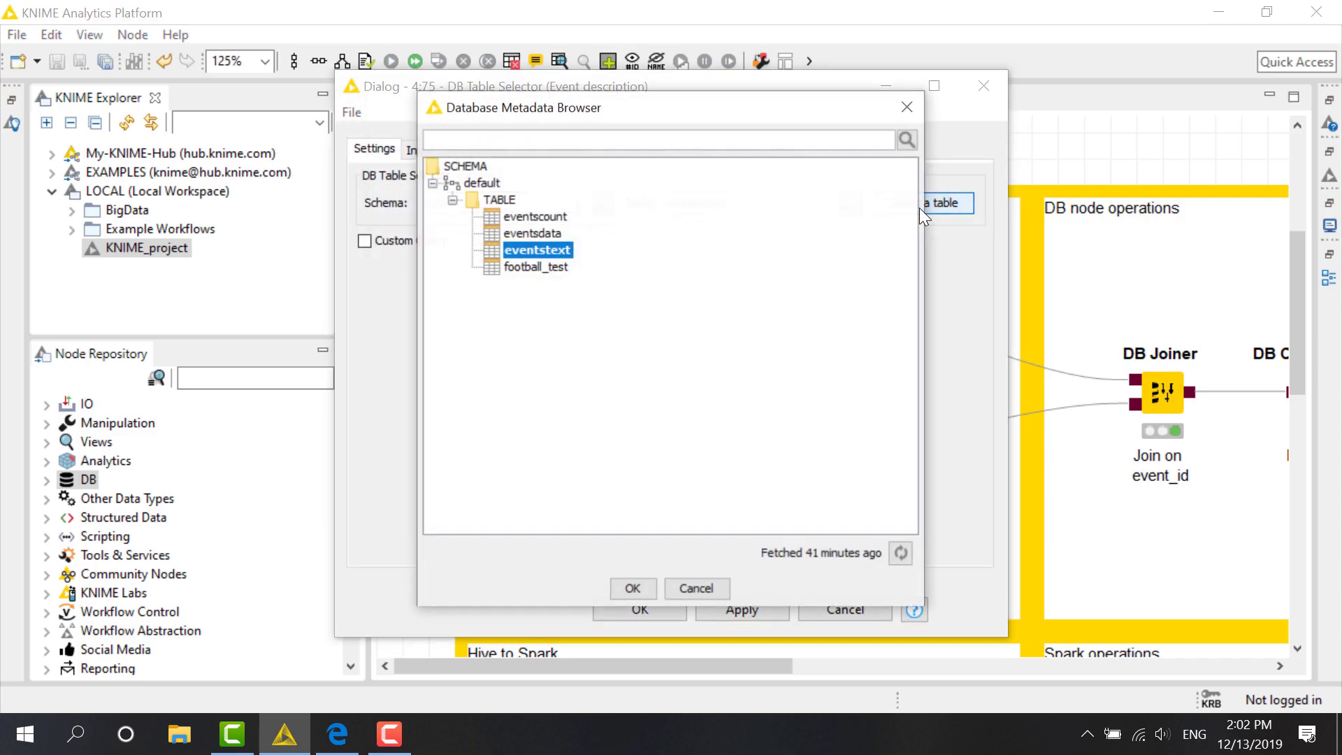
click(908, 108)
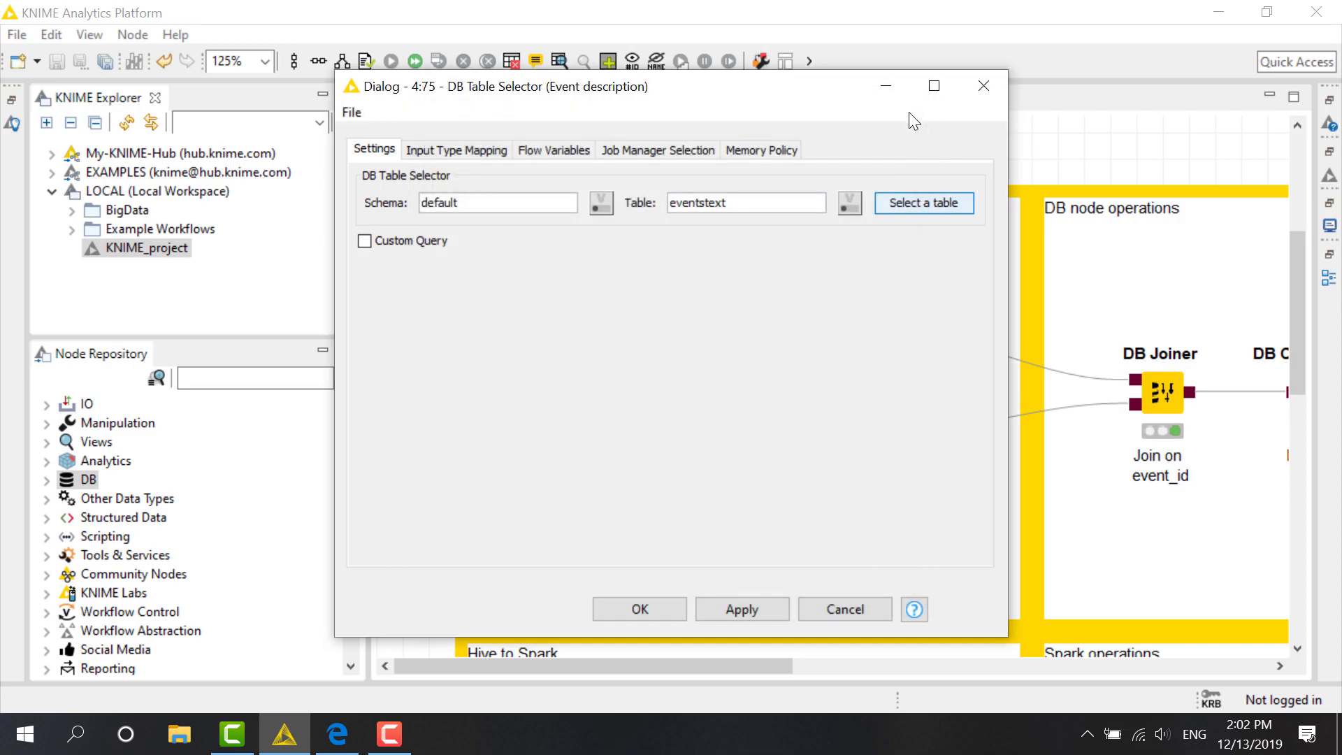
click(982, 86)
click(797, 446)
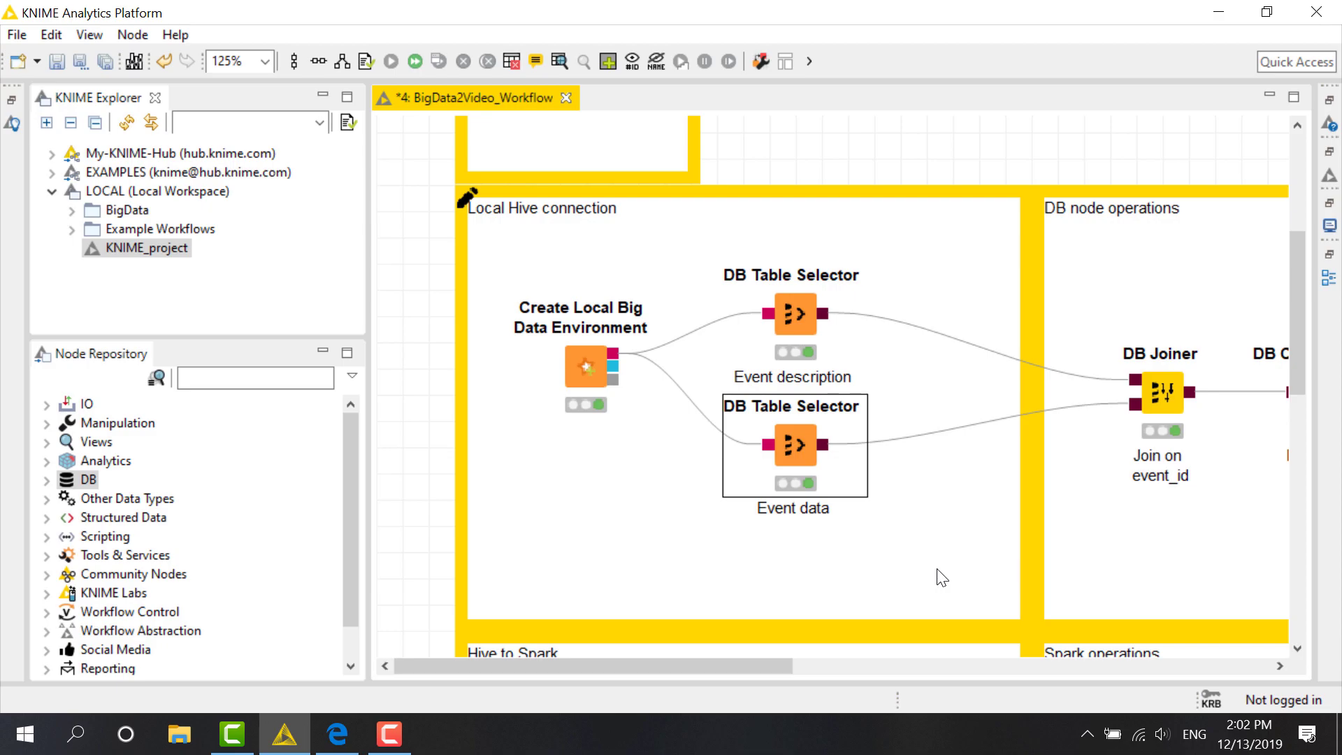
drag(783, 666, 1028, 670)
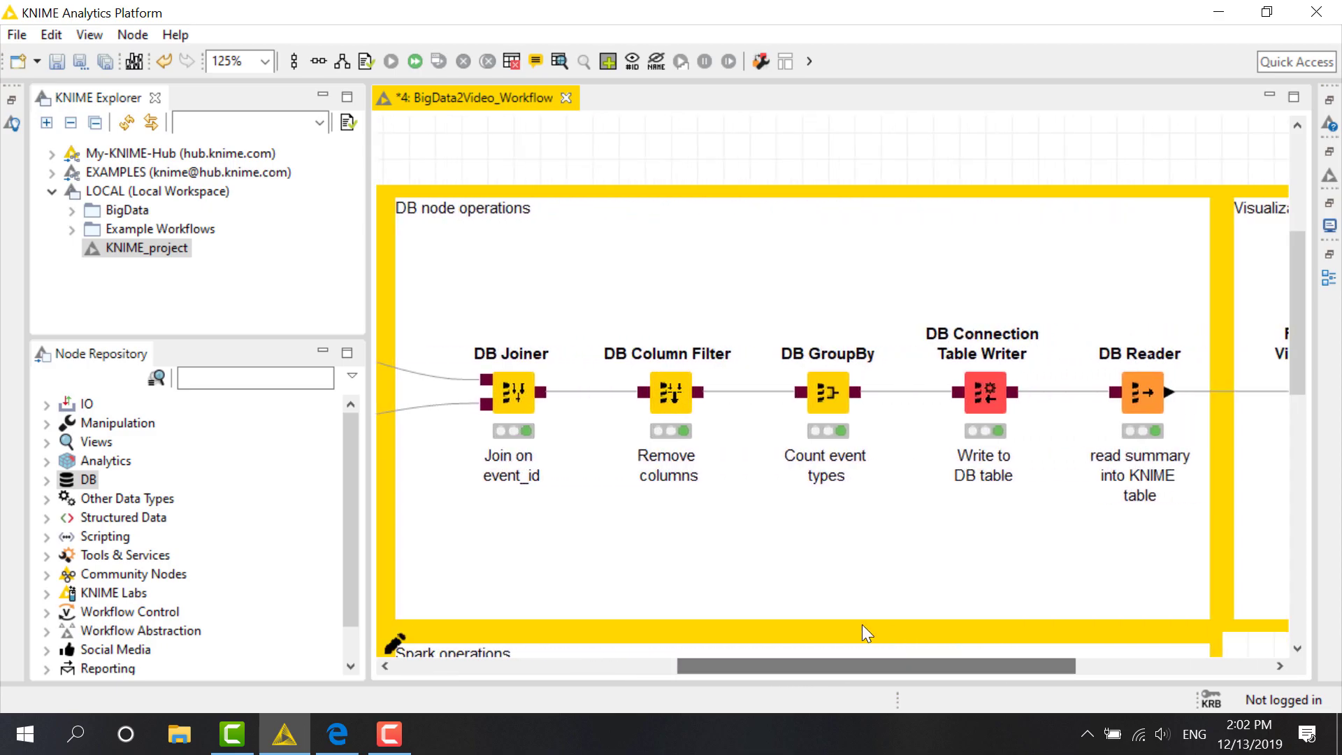
Review the DB Joiner, DB Column Filter and DB GroupBy (event_type count) settings unchanged.
double_click(508, 393)
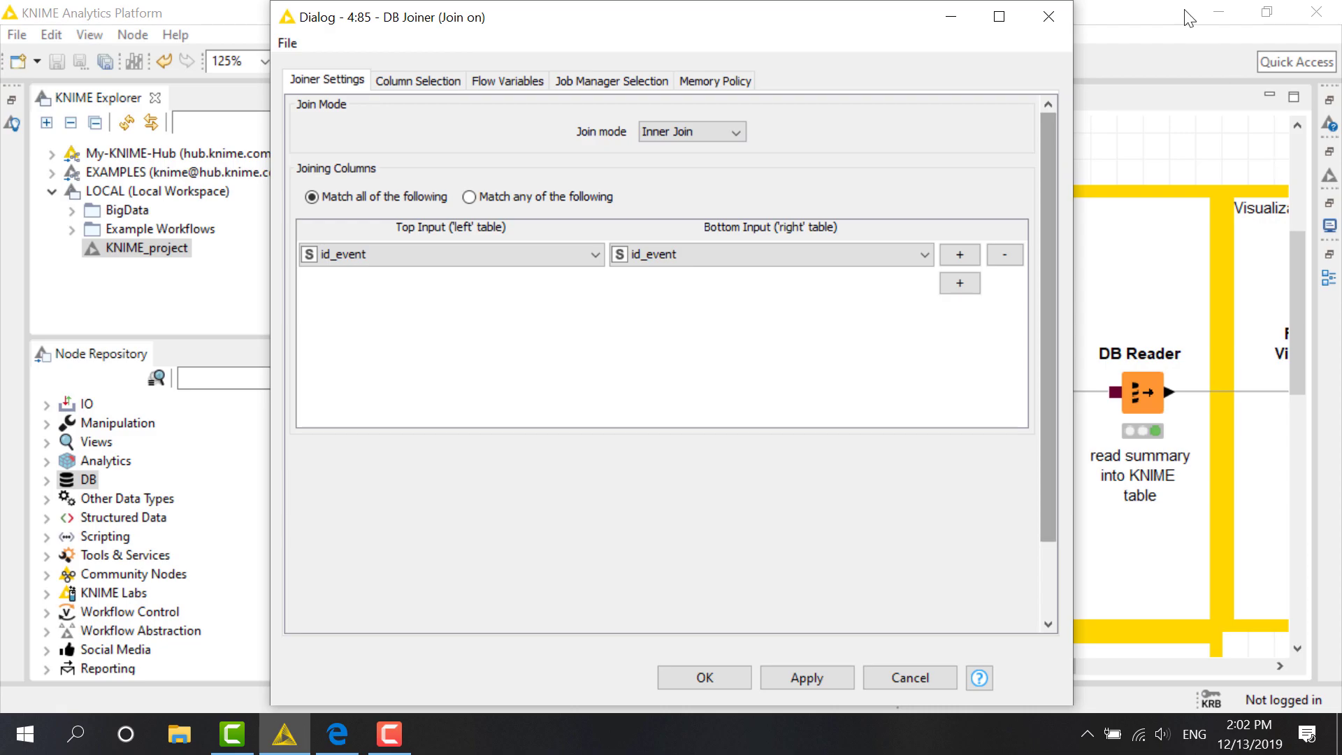
click(1048, 16)
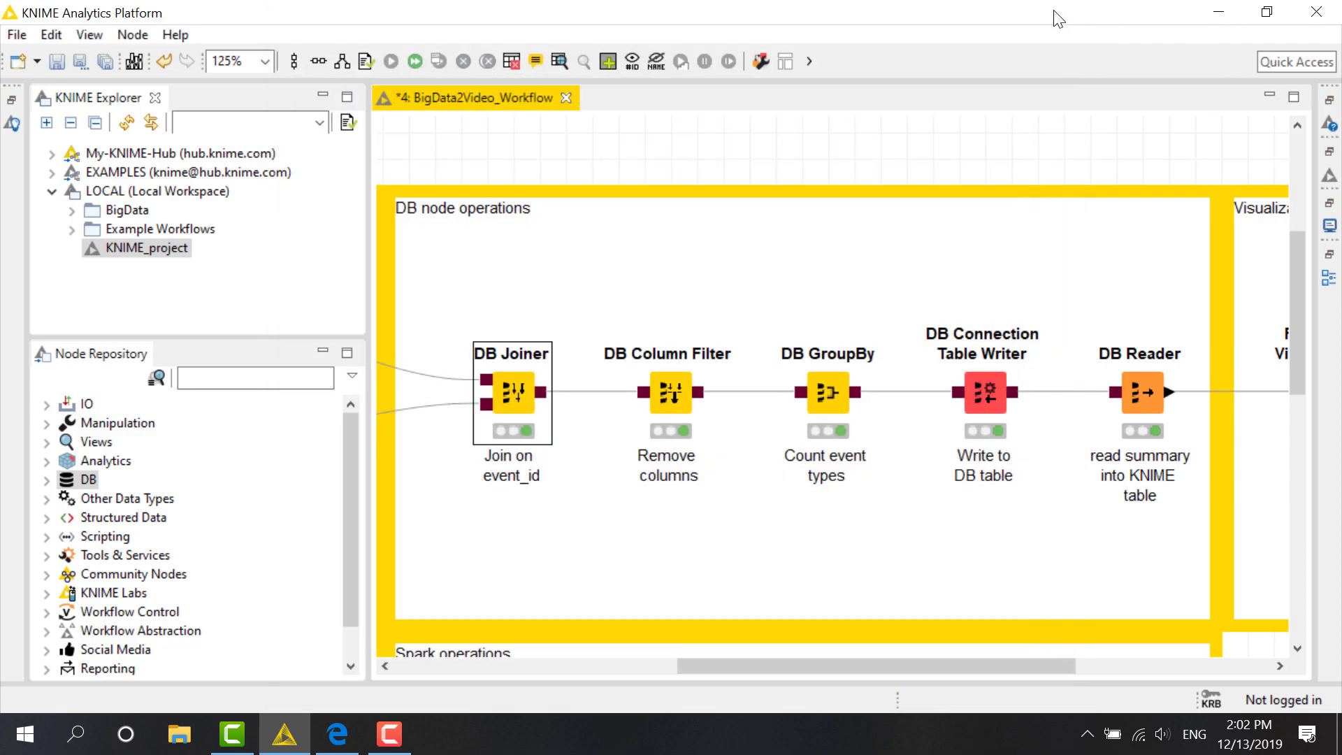
double_click(668, 394)
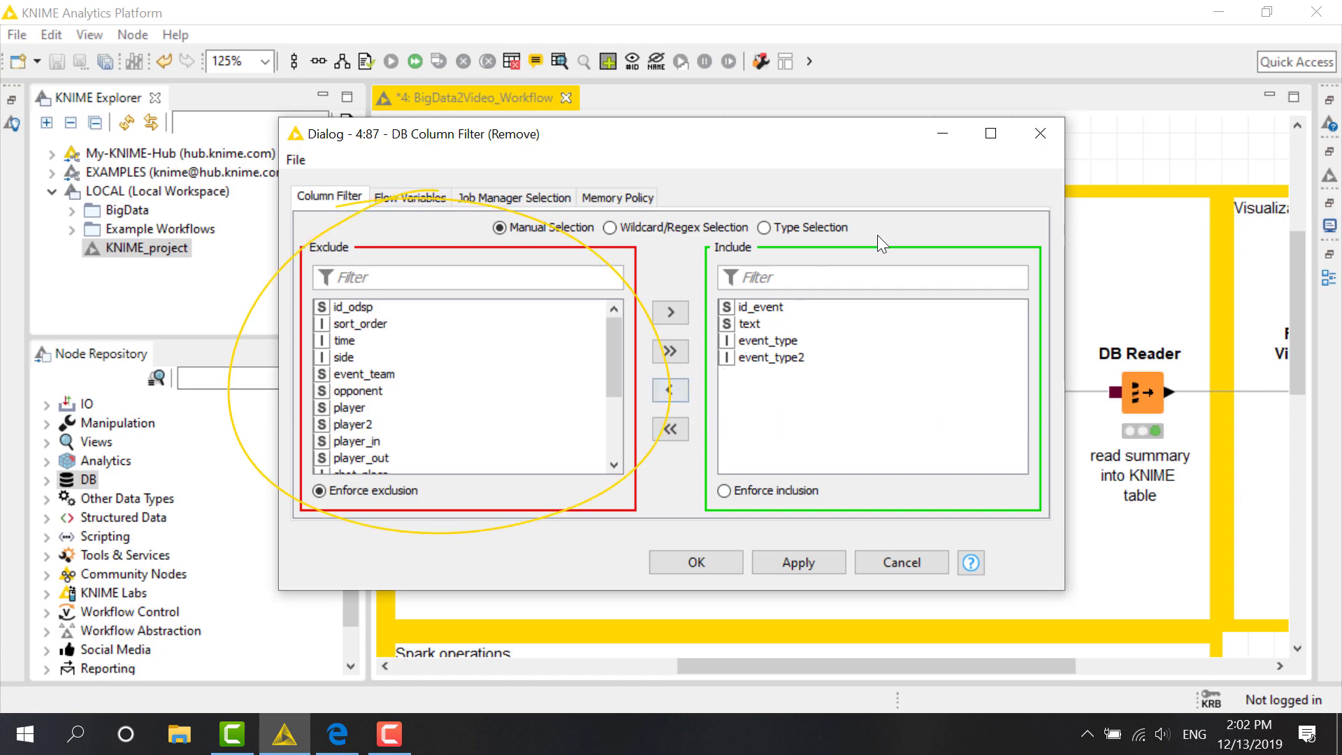
click(1039, 133)
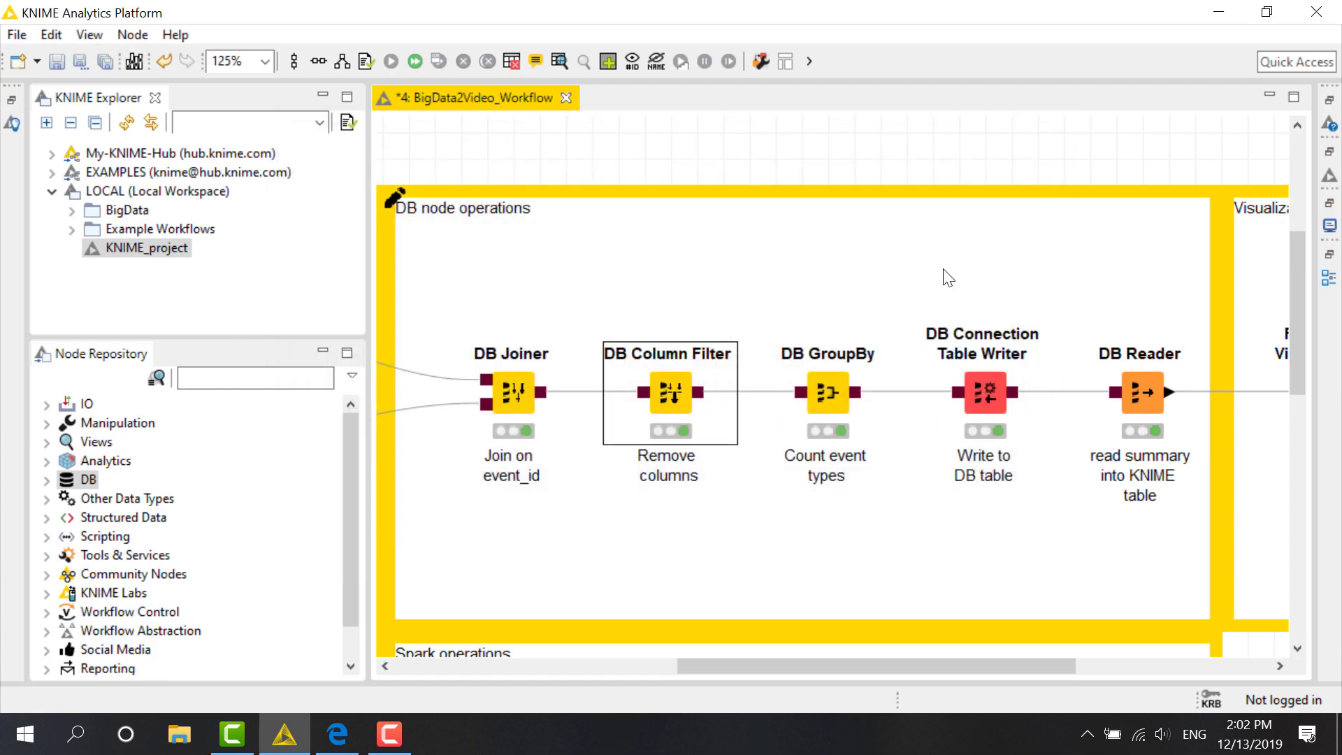
double_click(837, 396)
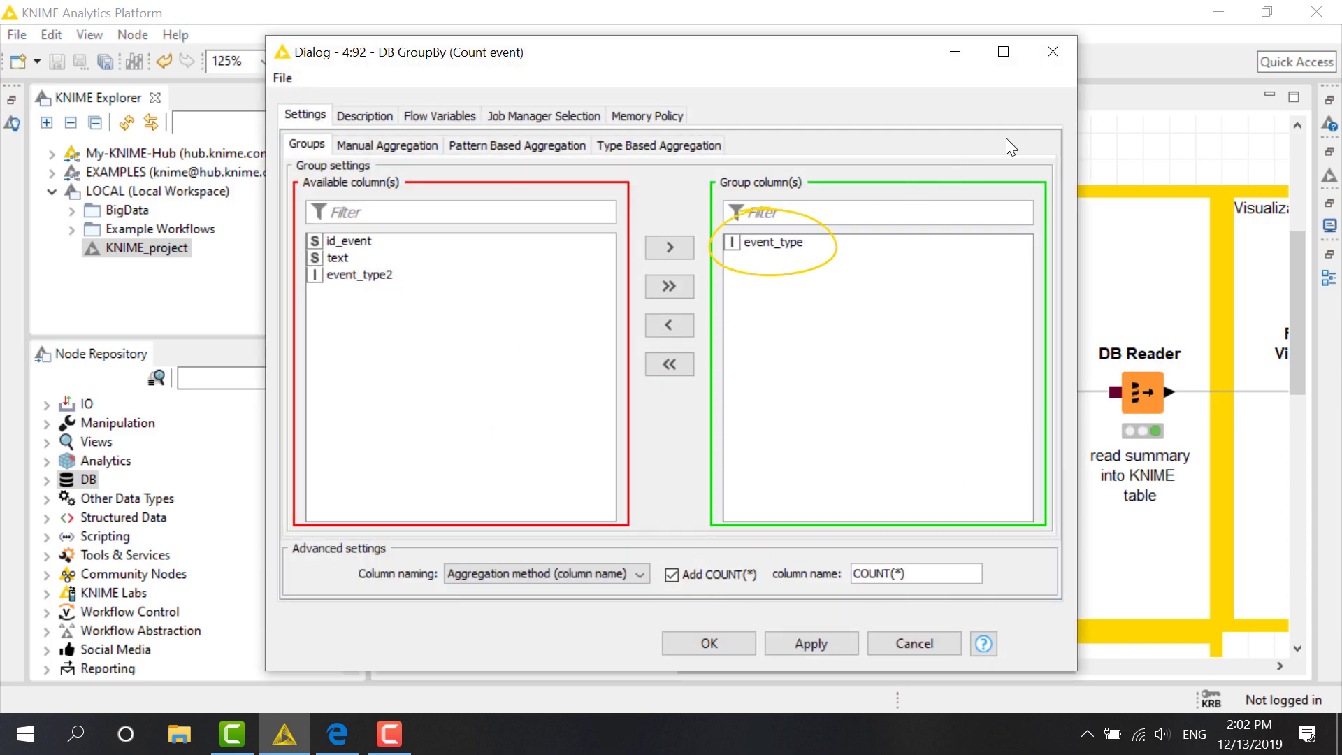
click(1053, 53)
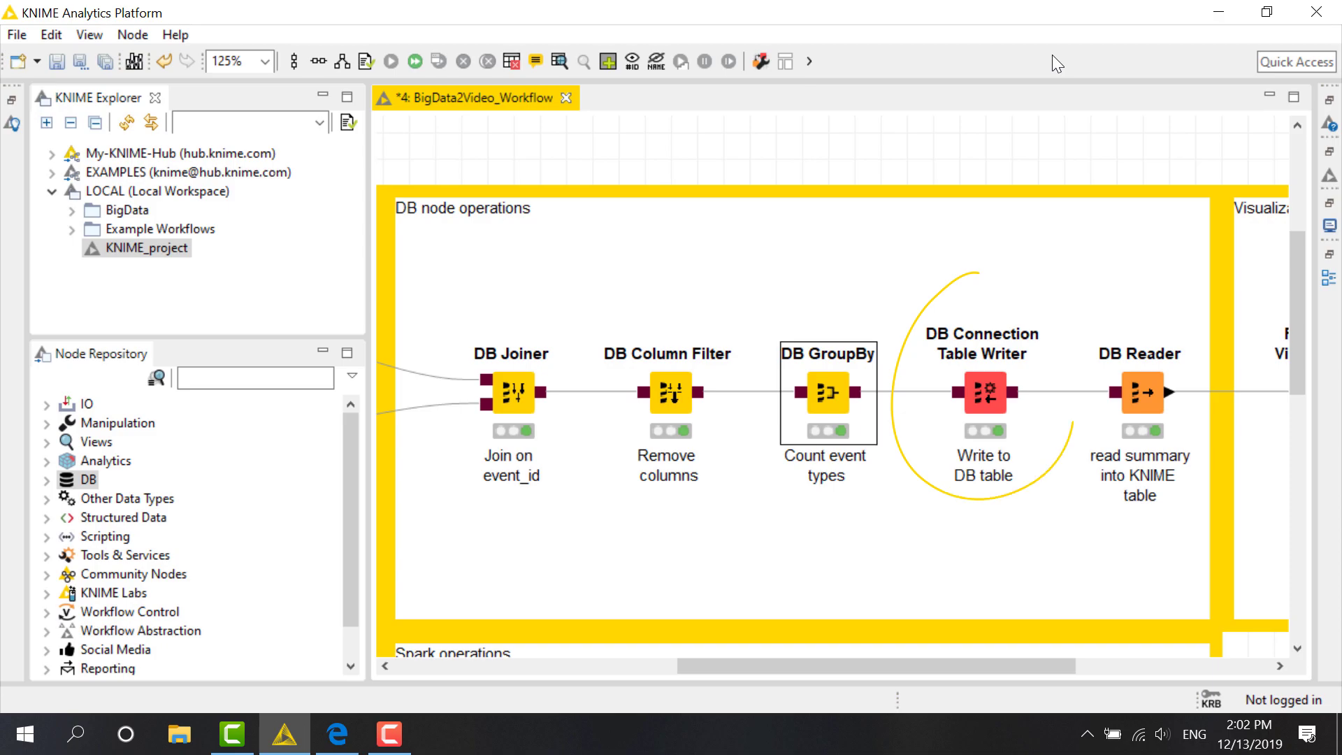
Review the DB Connection Table Writer's eventscount overwrite settings and its table list.
double_click(986, 383)
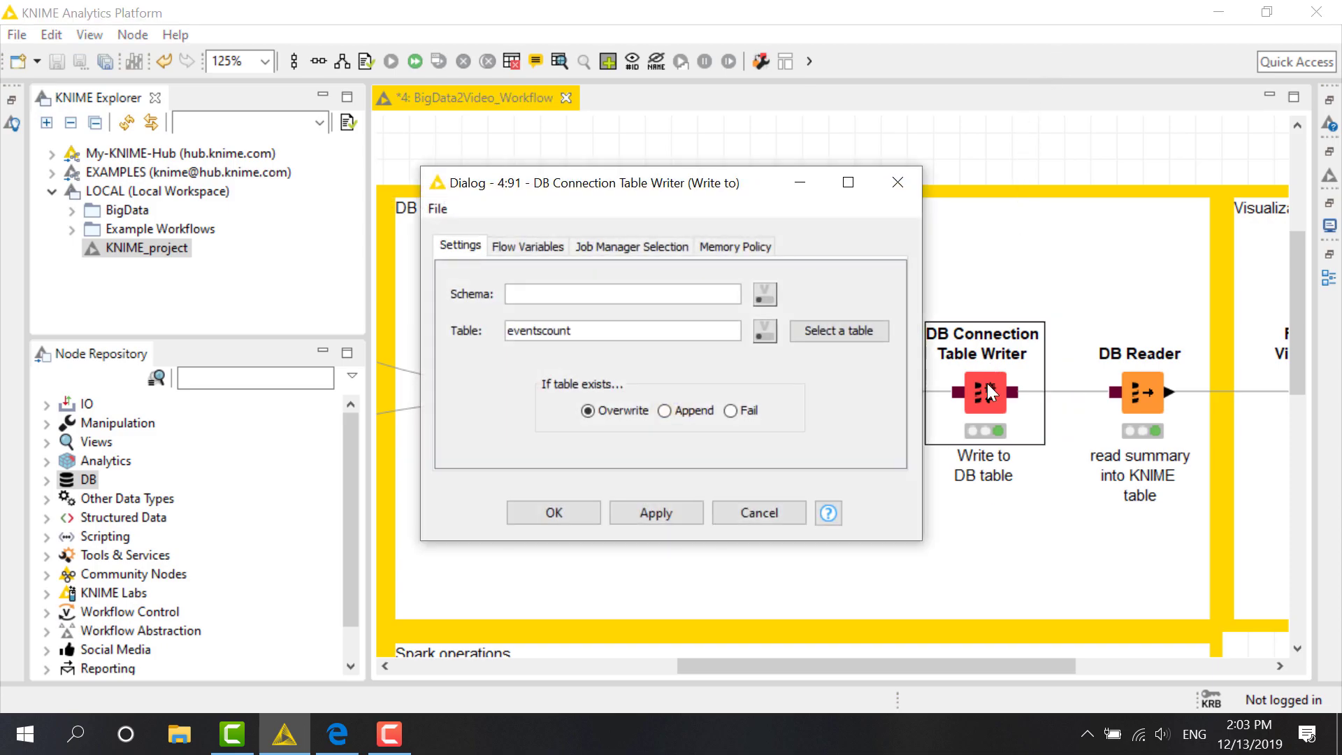
click(833, 332)
click(907, 108)
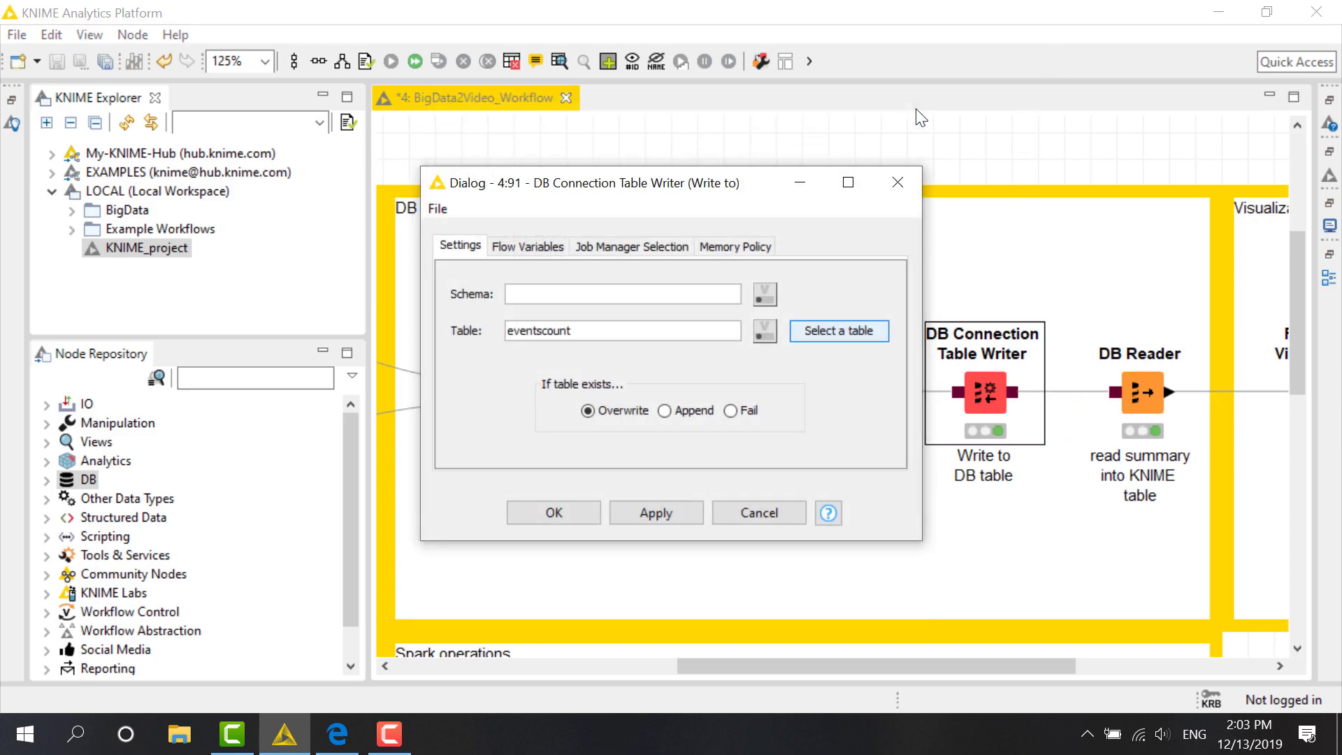
click(856, 269)
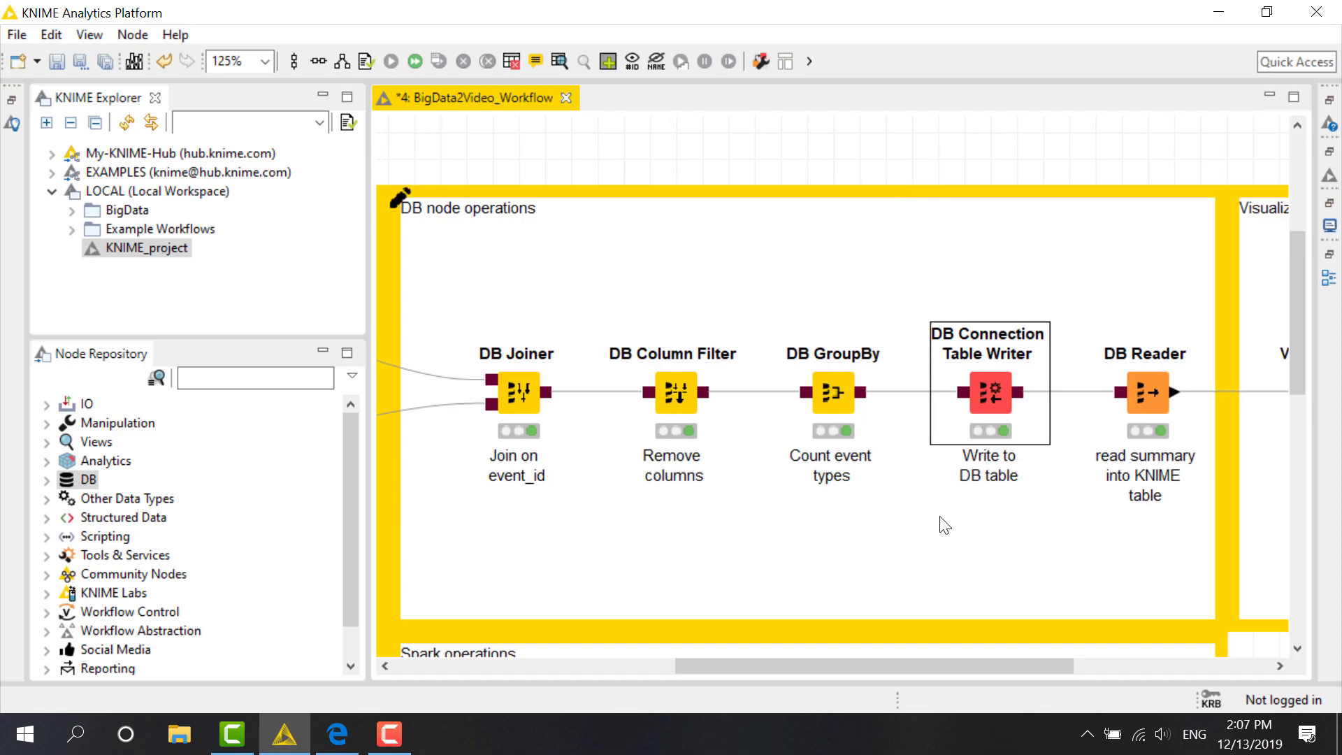
drag(926, 663, 1020, 667)
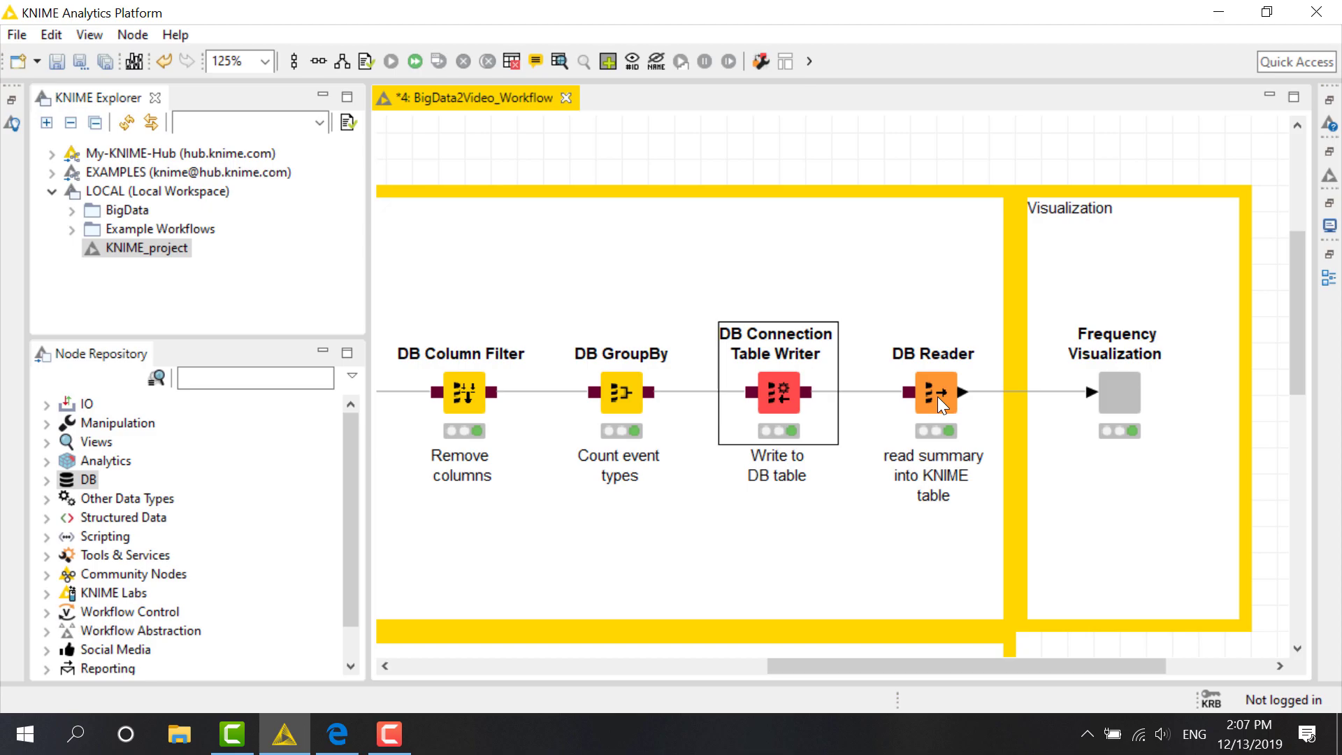
View the Frequency Visualization node's interactive event frequency bar chart, then close it.
click(1112, 397)
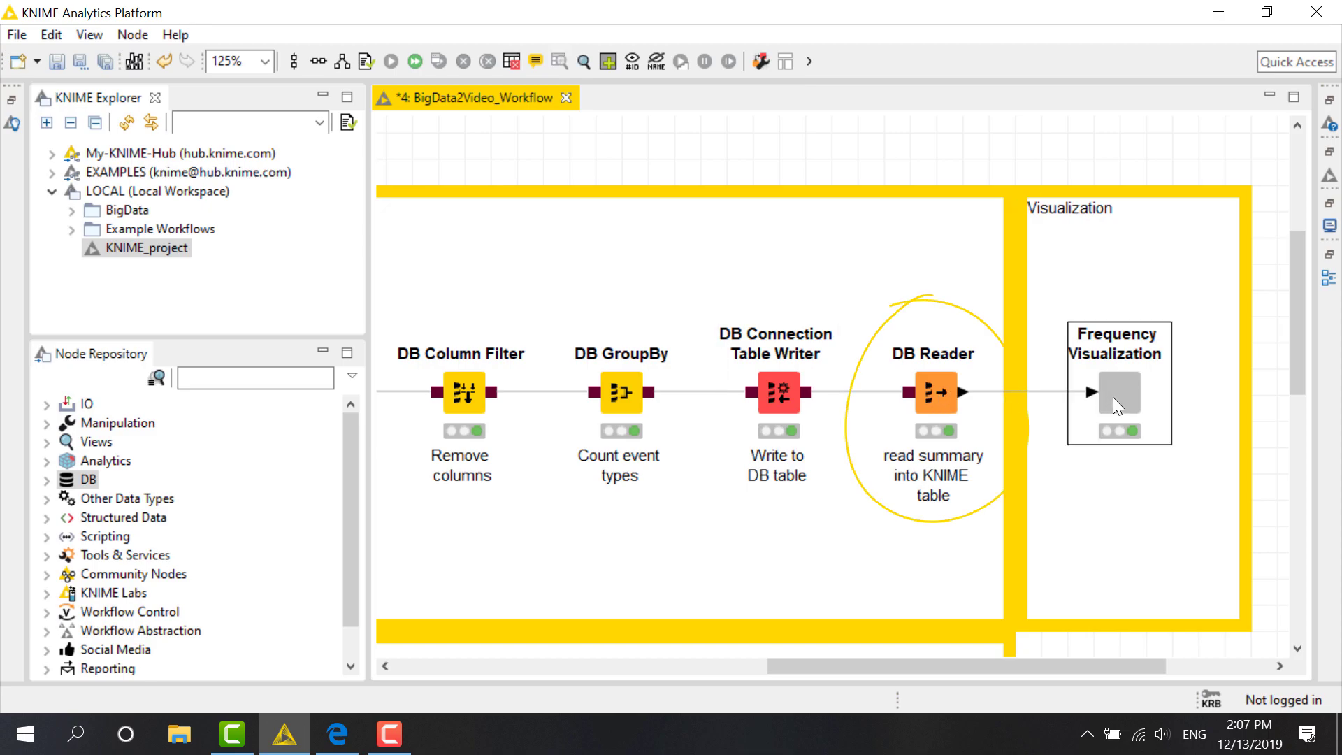
right_click(1116, 396)
click(1099, 491)
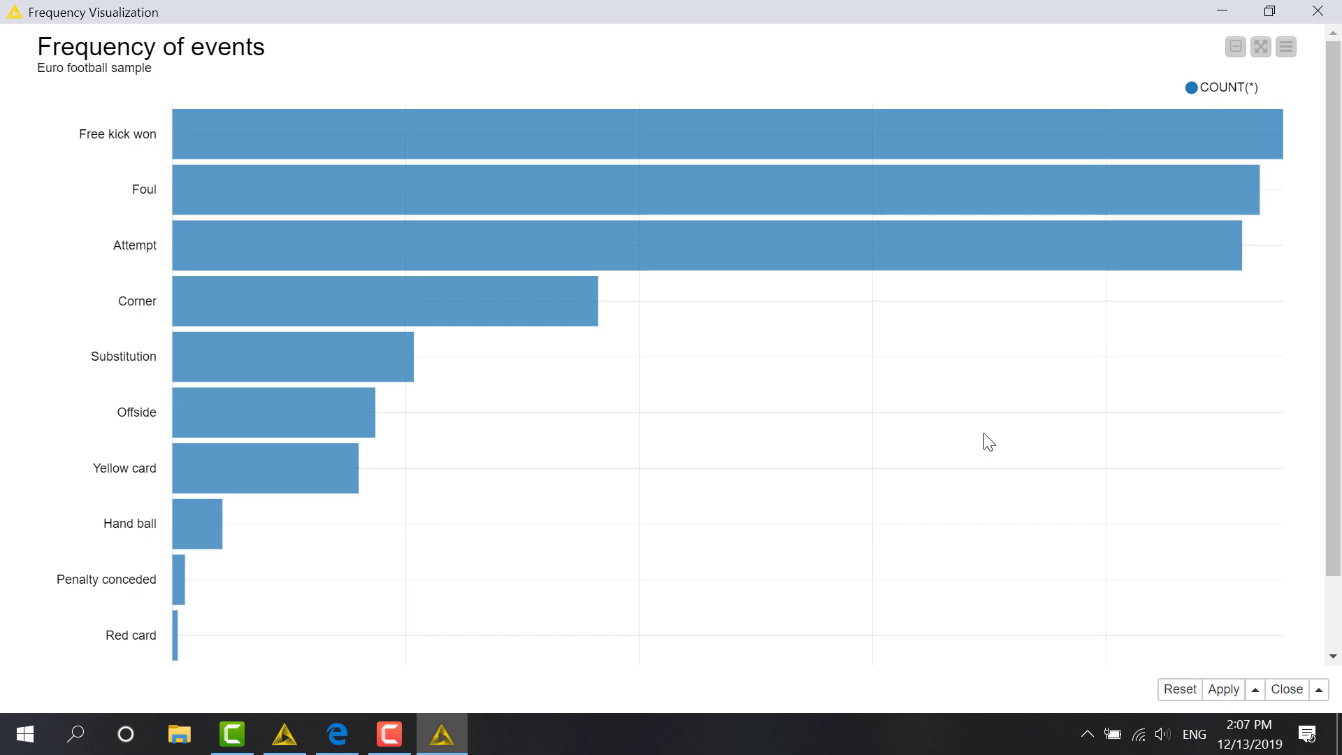
click(1317, 11)
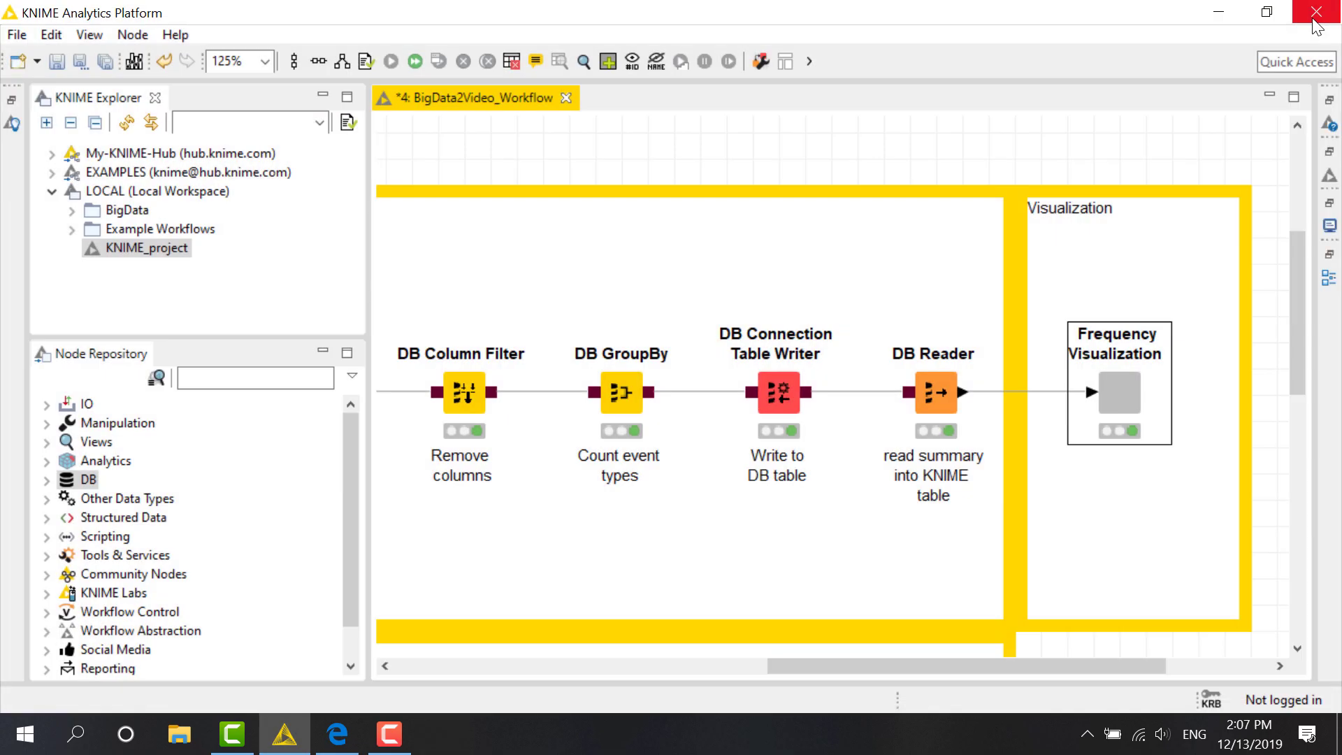
mouse_move(1235, 199)
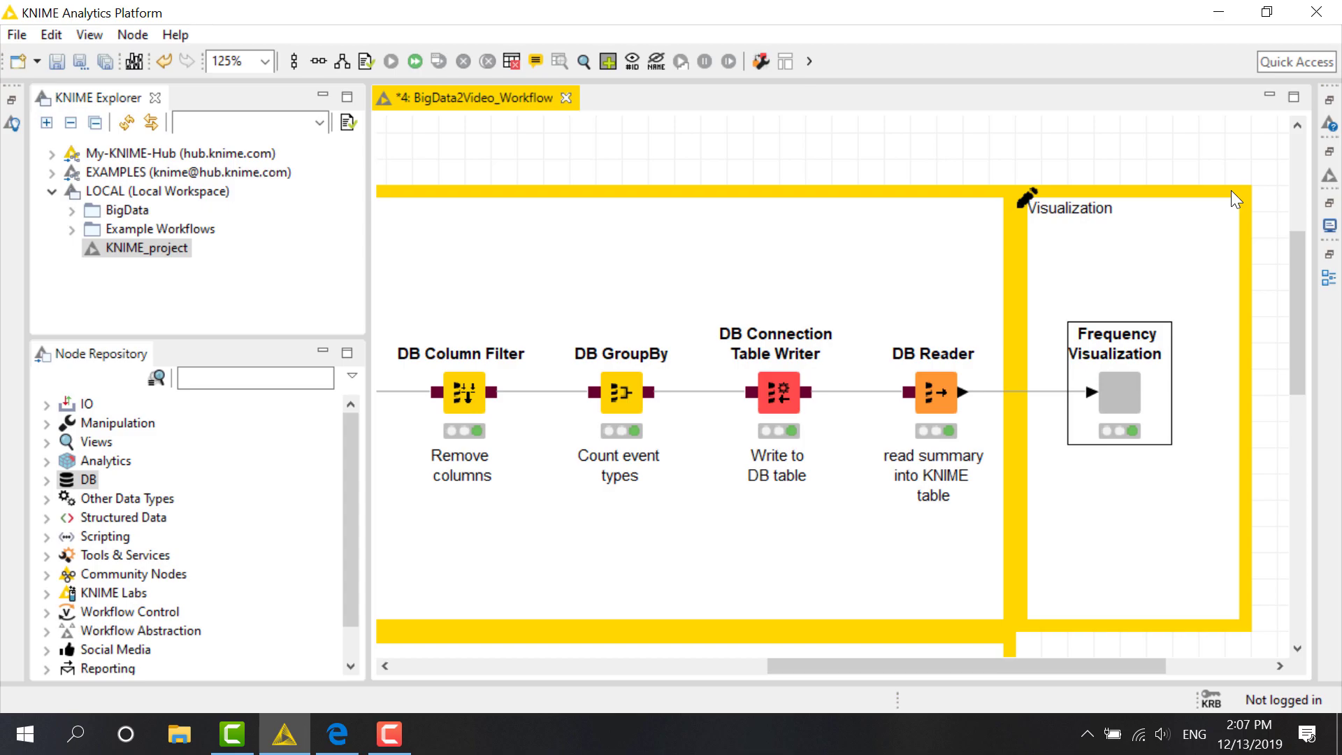
drag(1296, 315, 1296, 461)
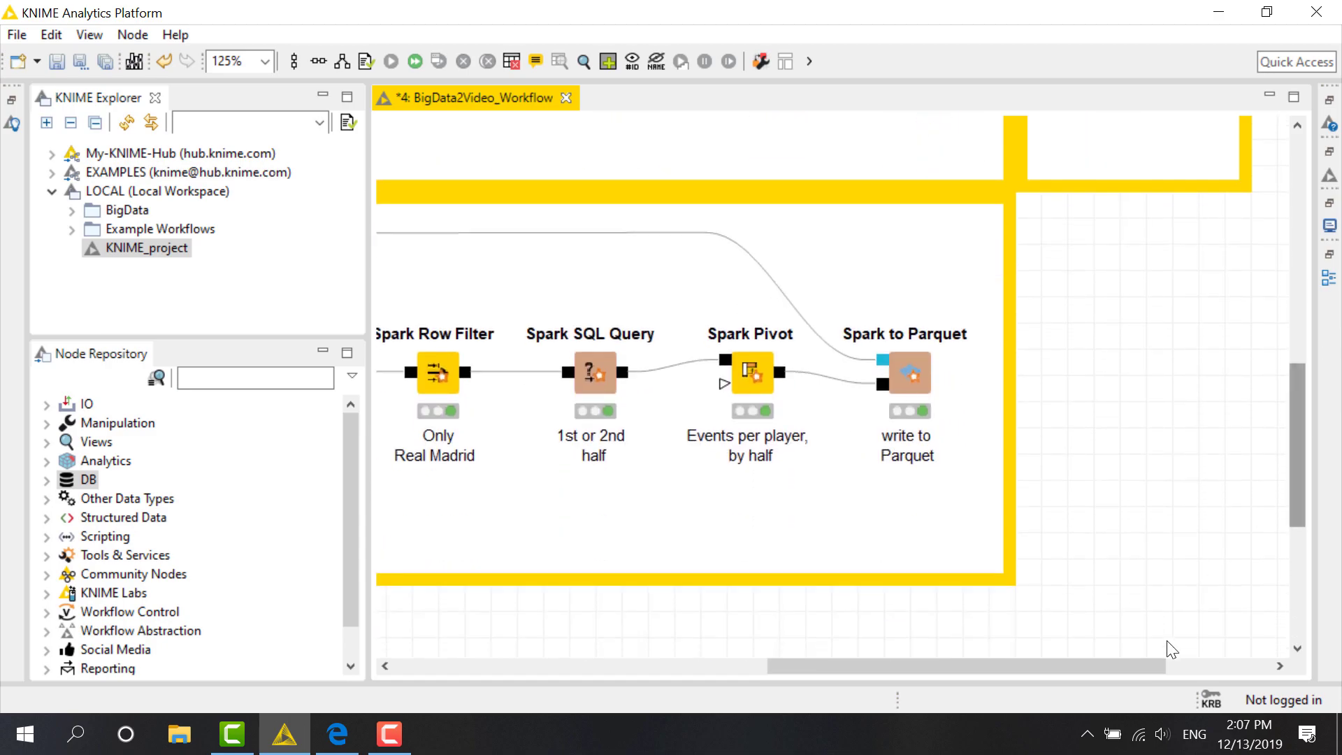
drag(1153, 666, 771, 667)
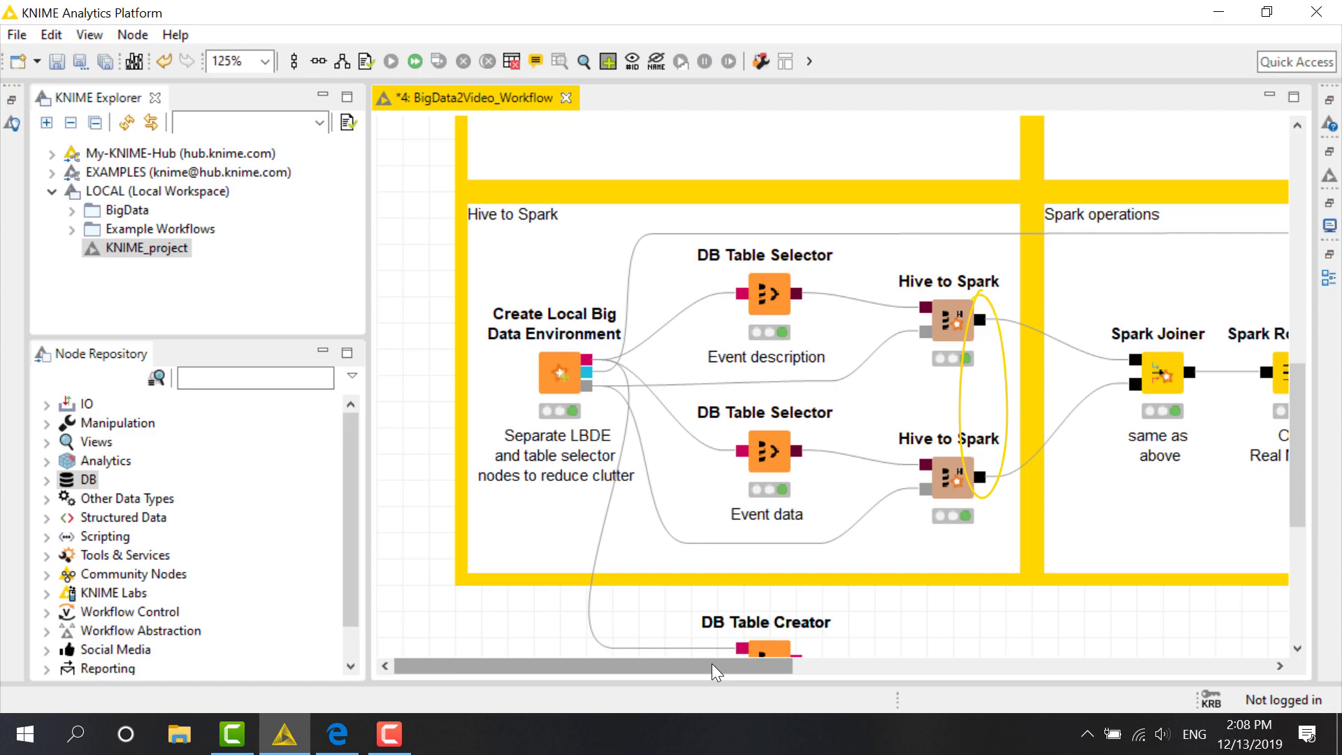
drag(711, 664, 934, 644)
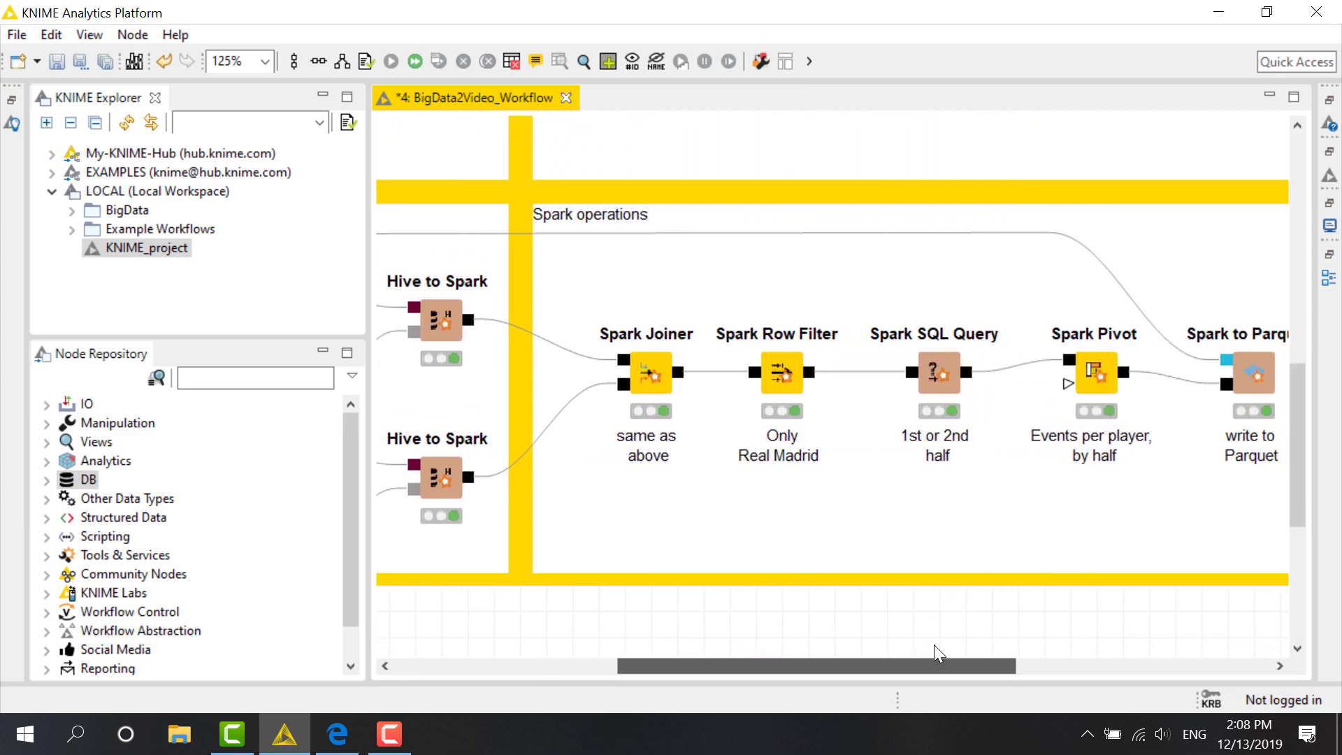
double_click(648, 372)
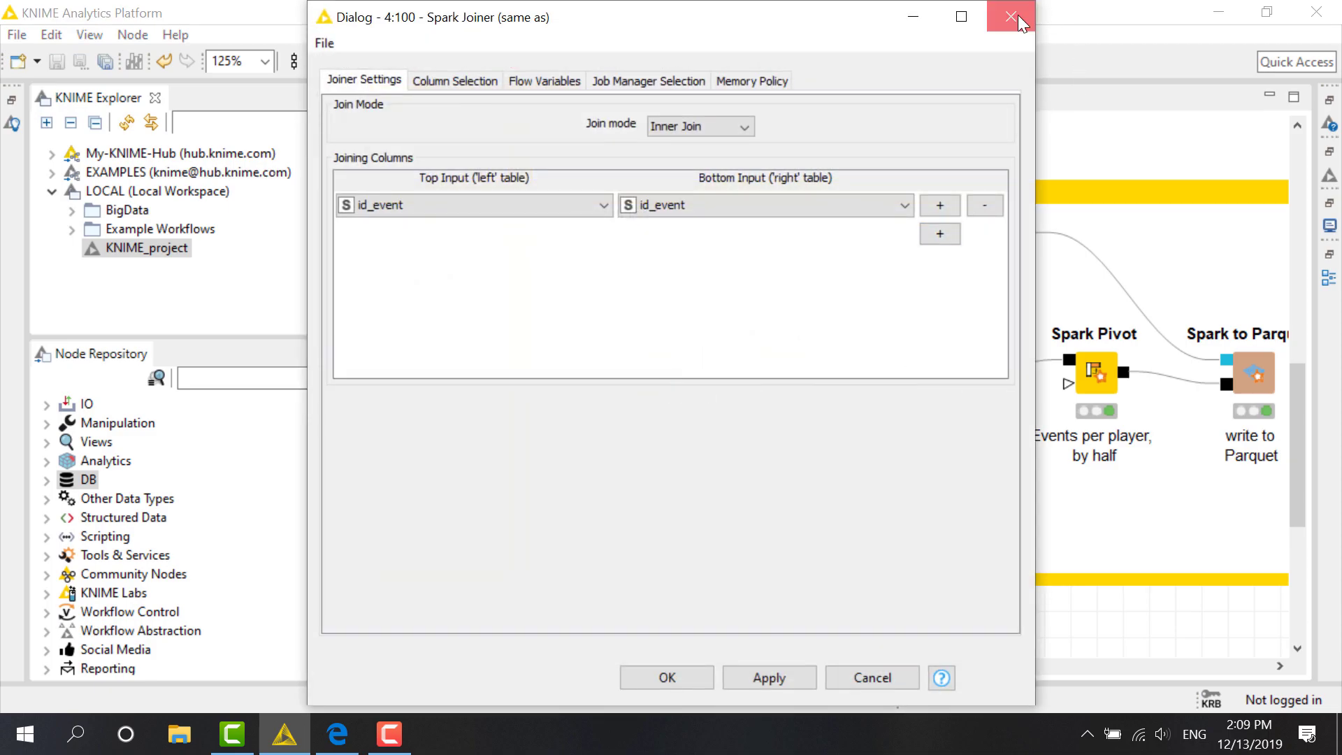
click(1010, 17)
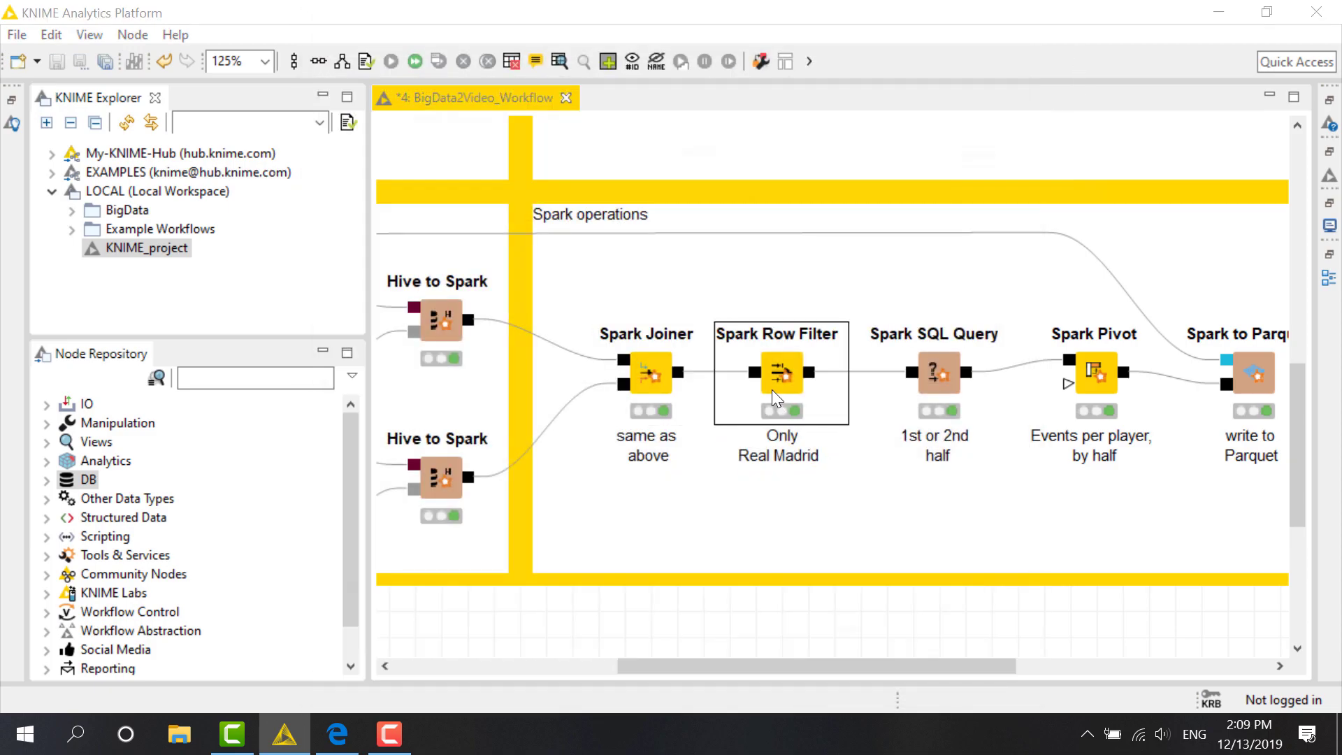
double_click(778, 378)
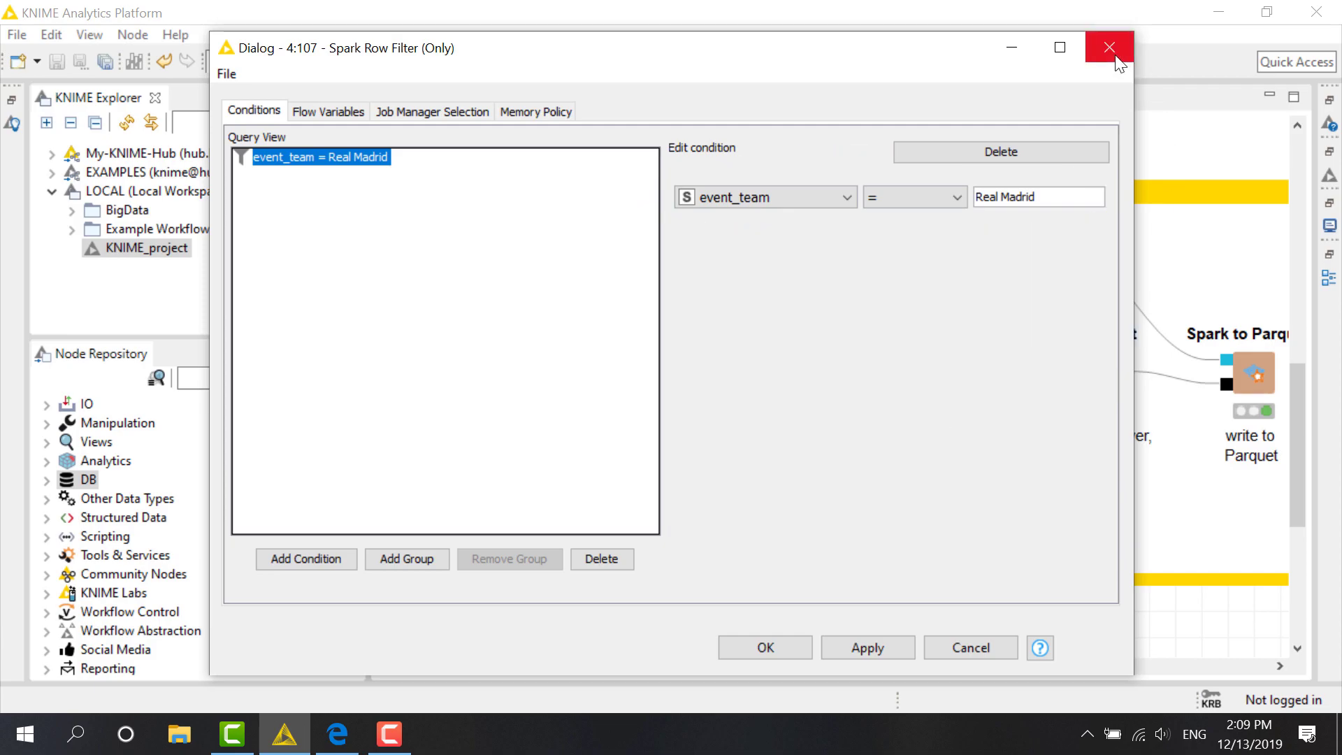
click(1110, 47)
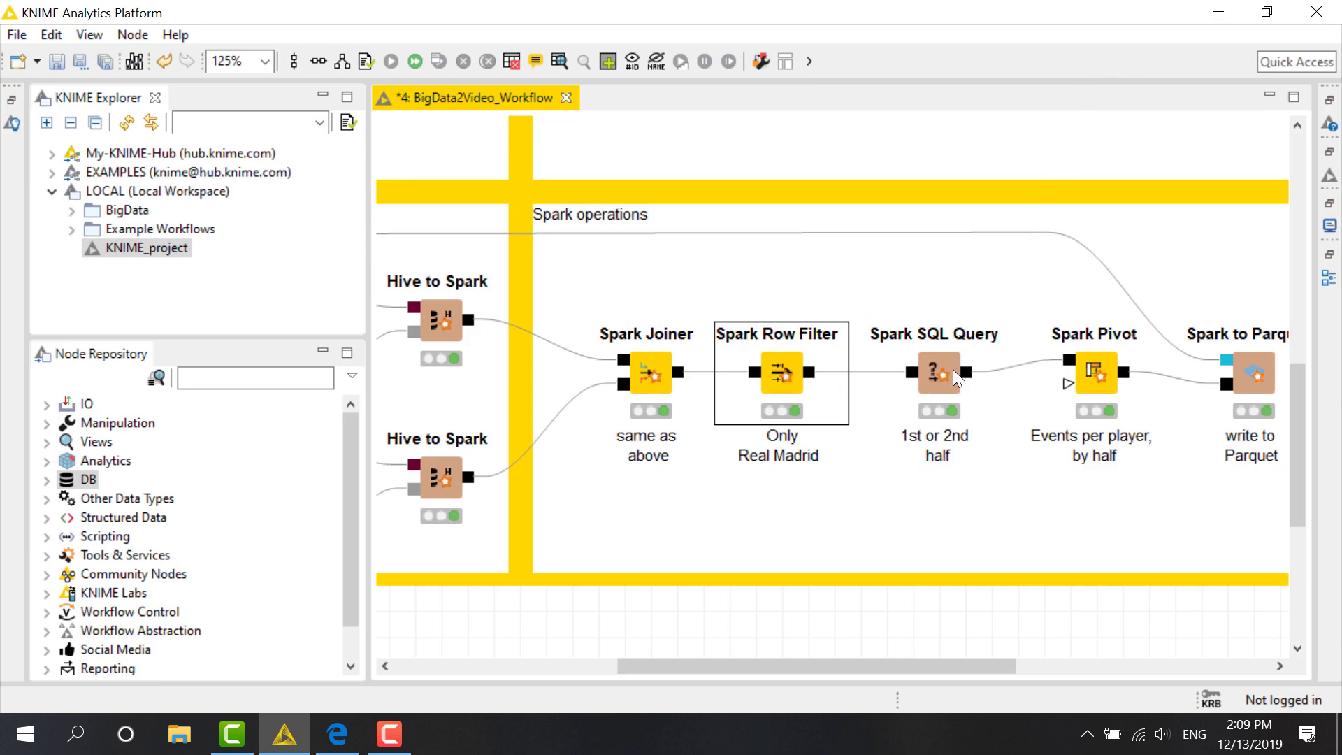
double_click(947, 372)
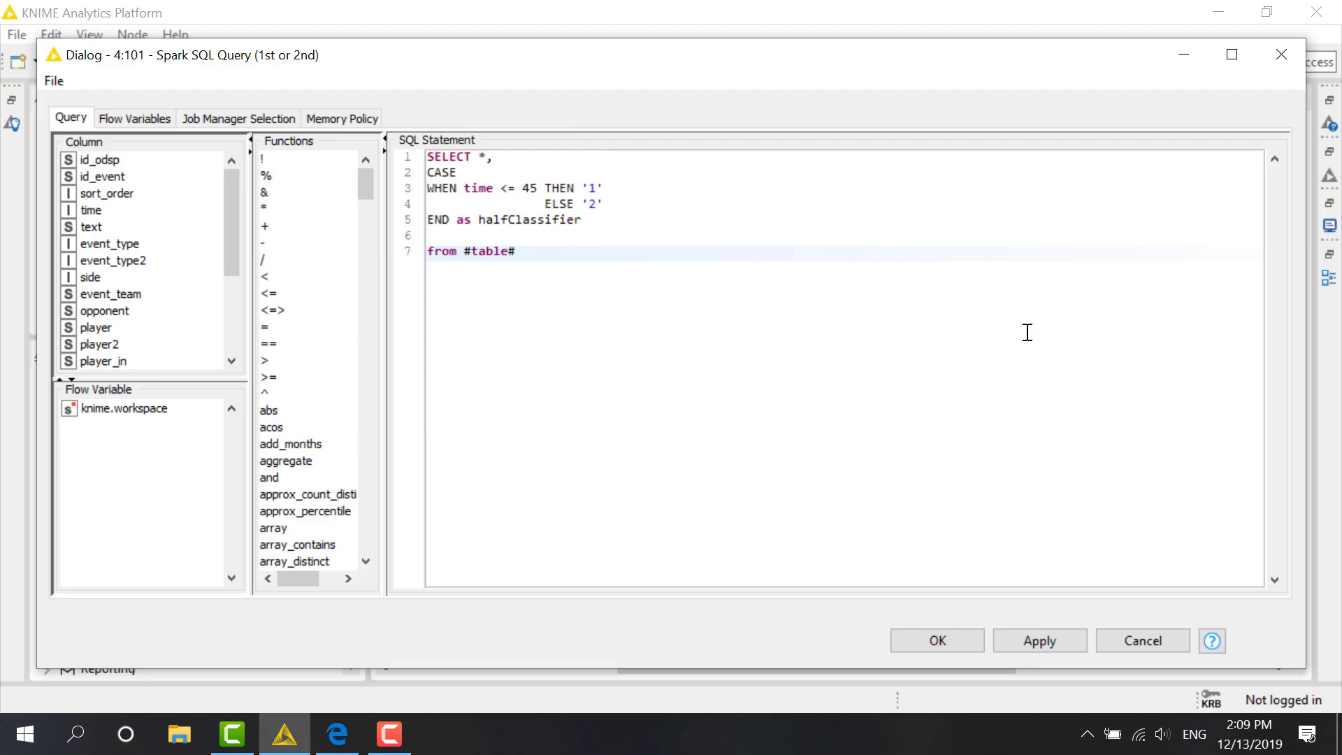
click(1280, 55)
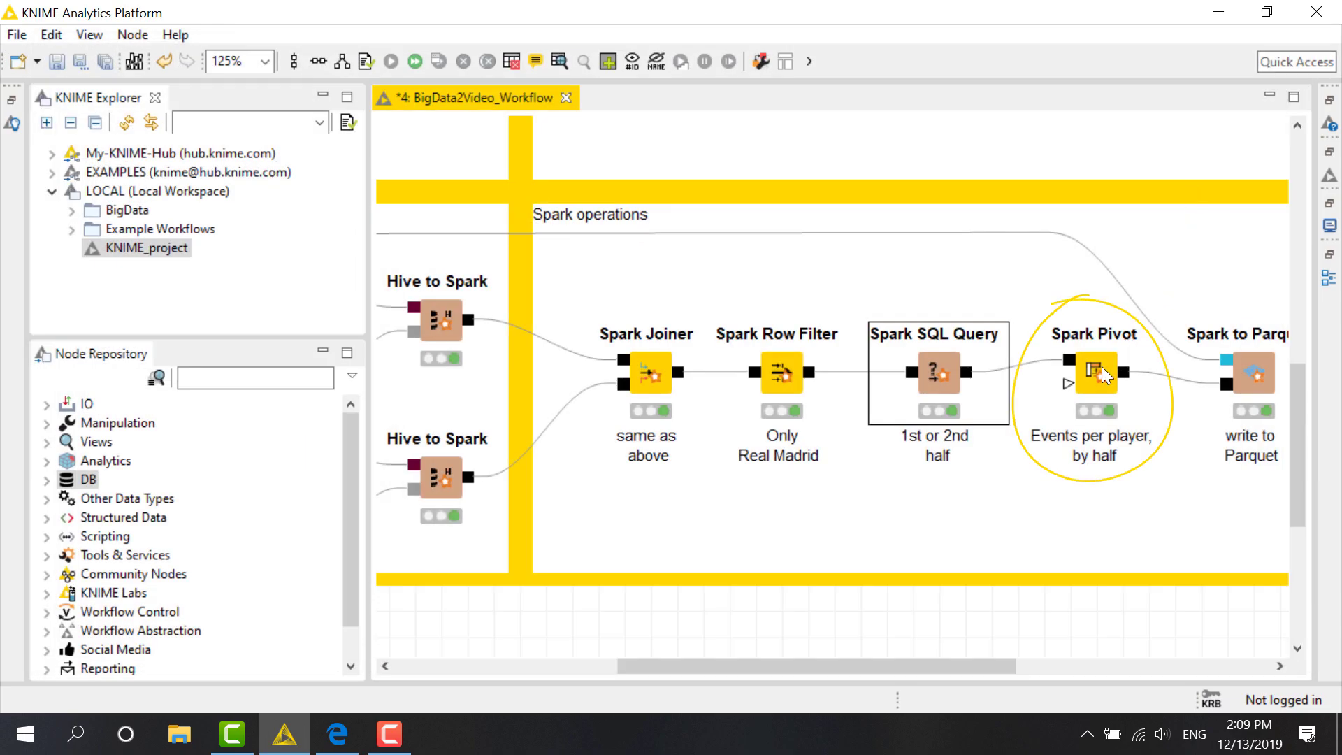
Review the Spark Pivot's group-by and pivot settings and its pivoted DataFrame output.
double_click(1102, 365)
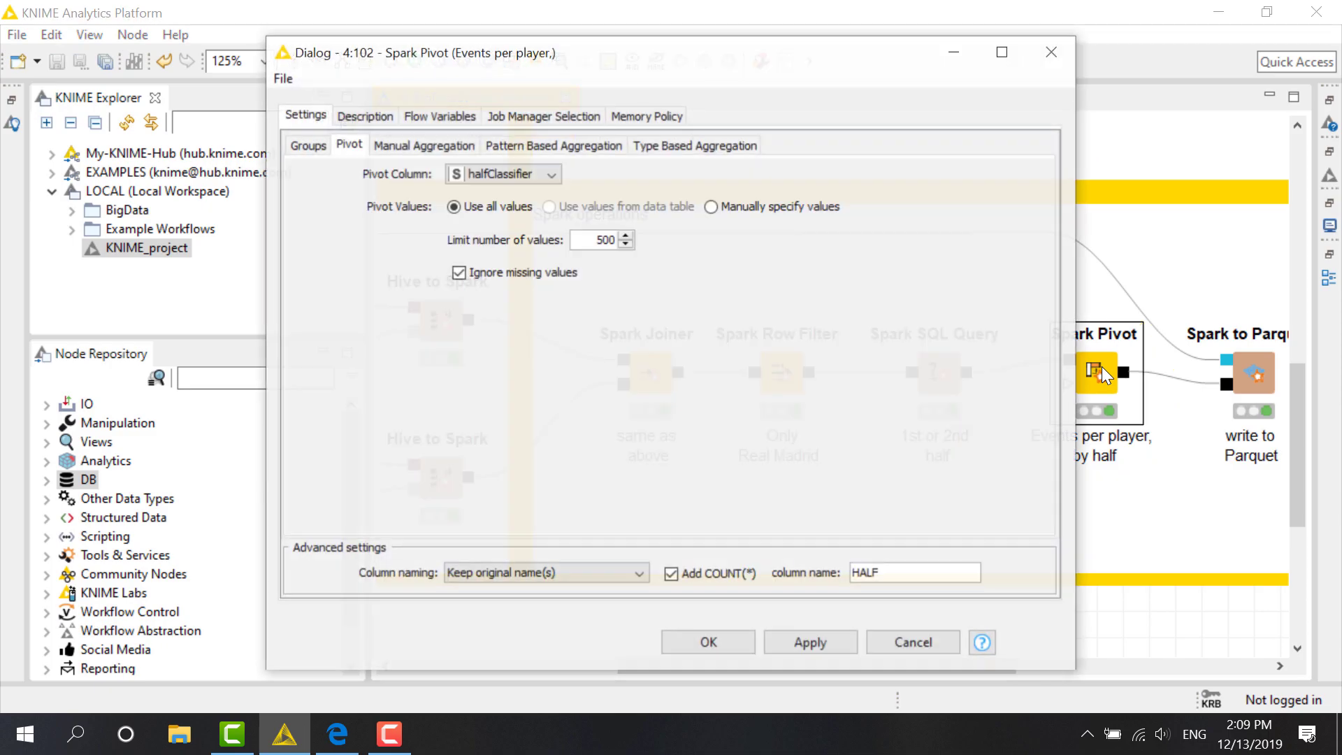
click(308, 145)
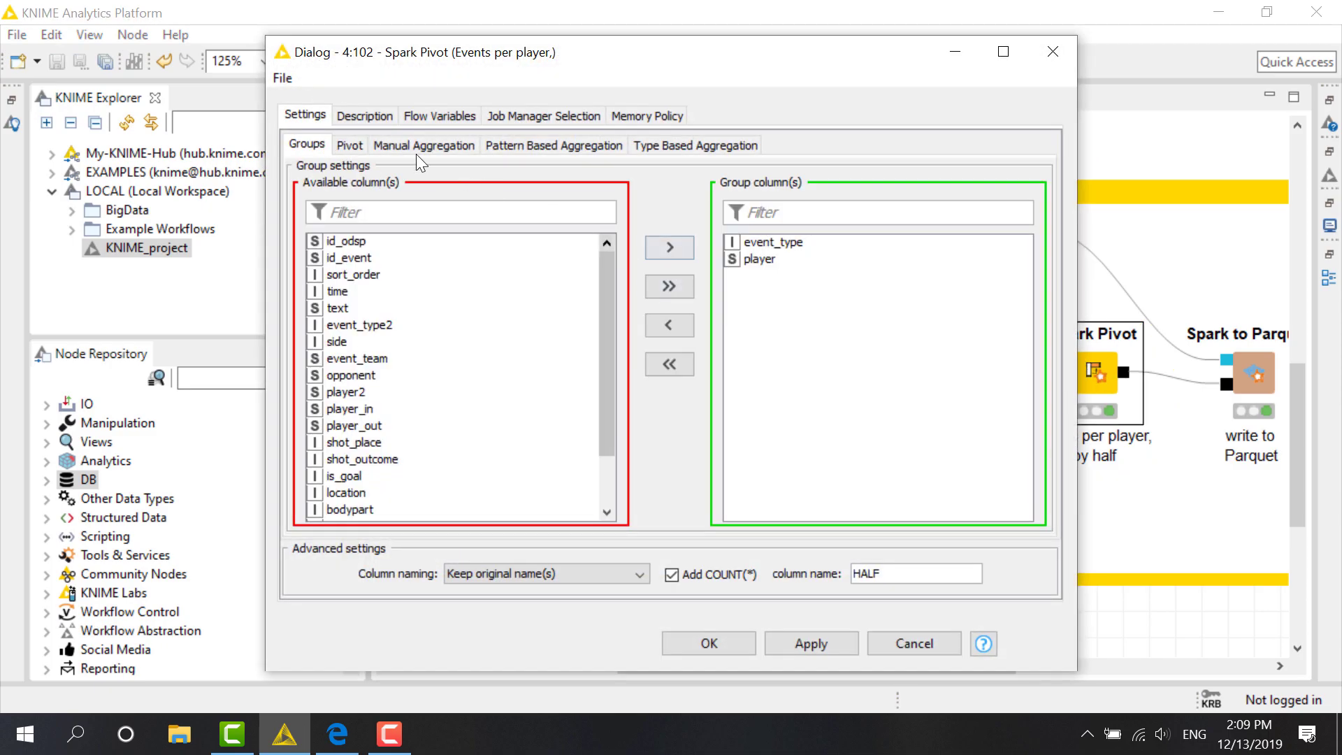
click(349, 145)
click(1053, 52)
right_click(1081, 351)
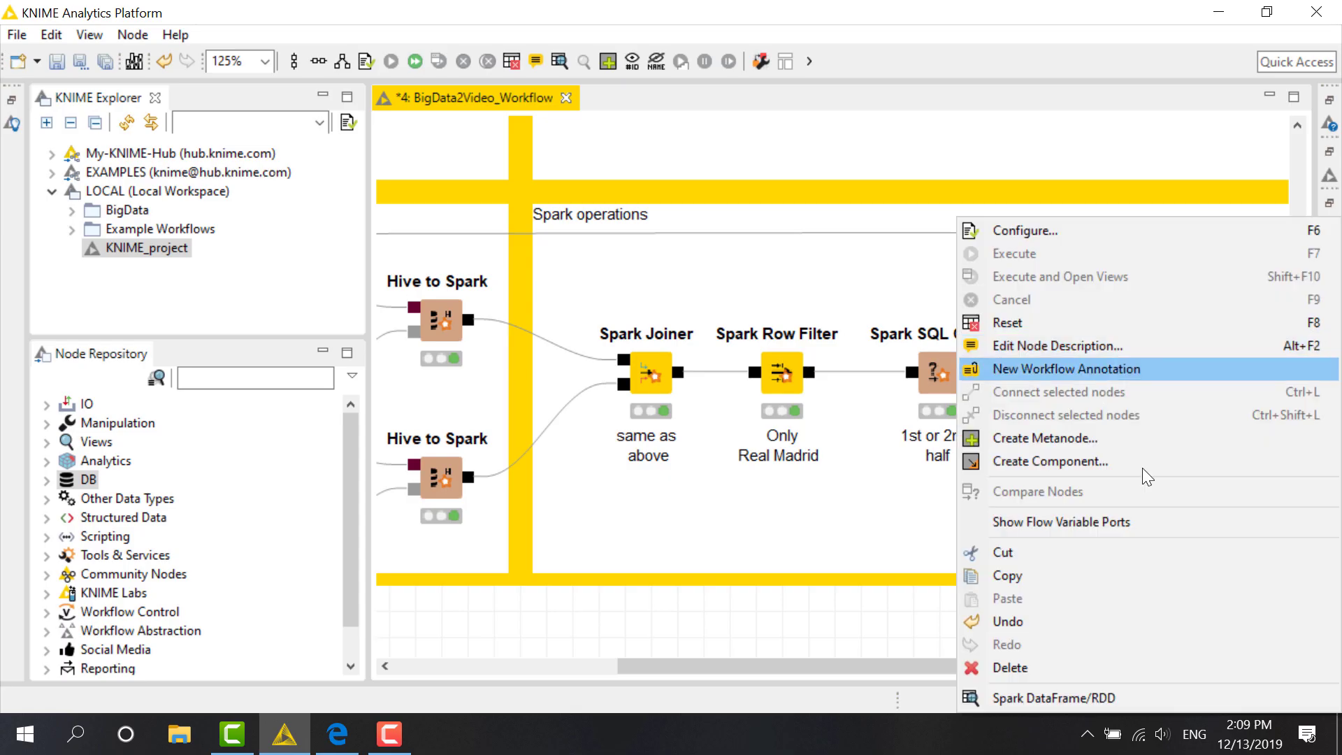
click(1054, 698)
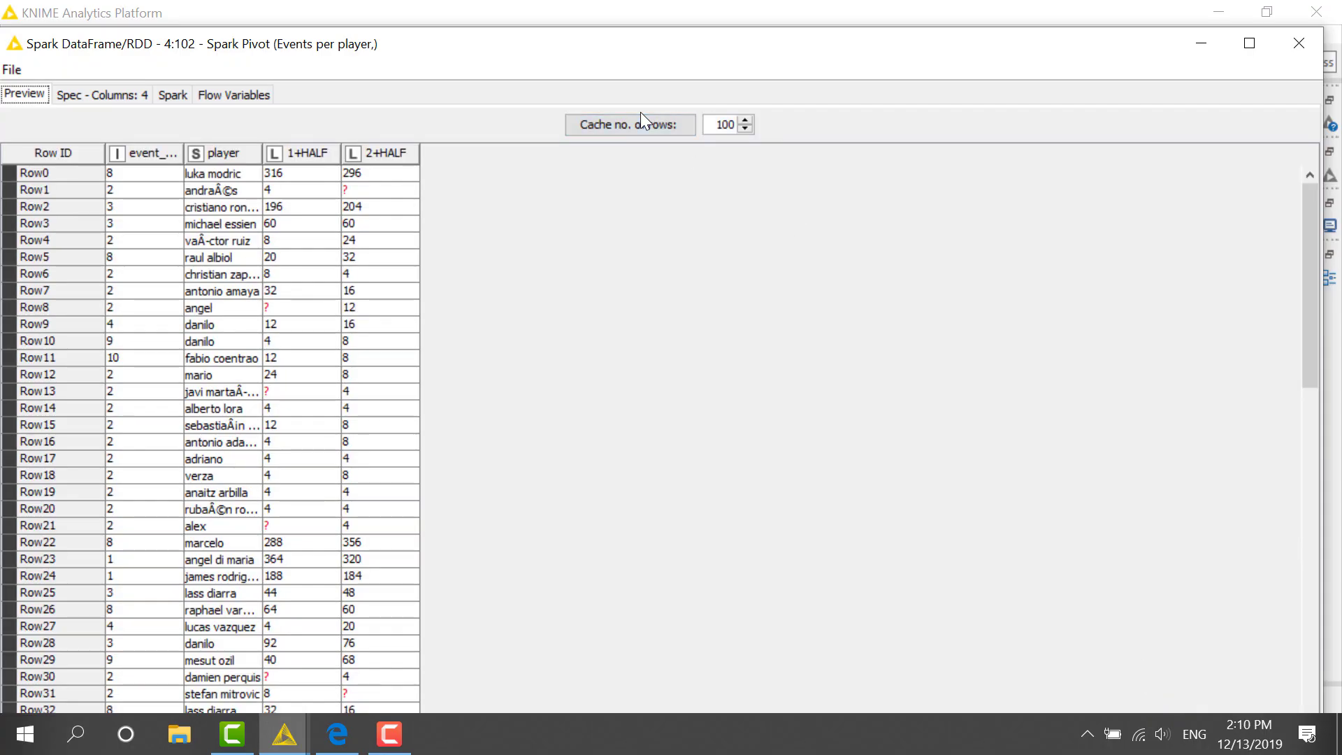
click(1299, 43)
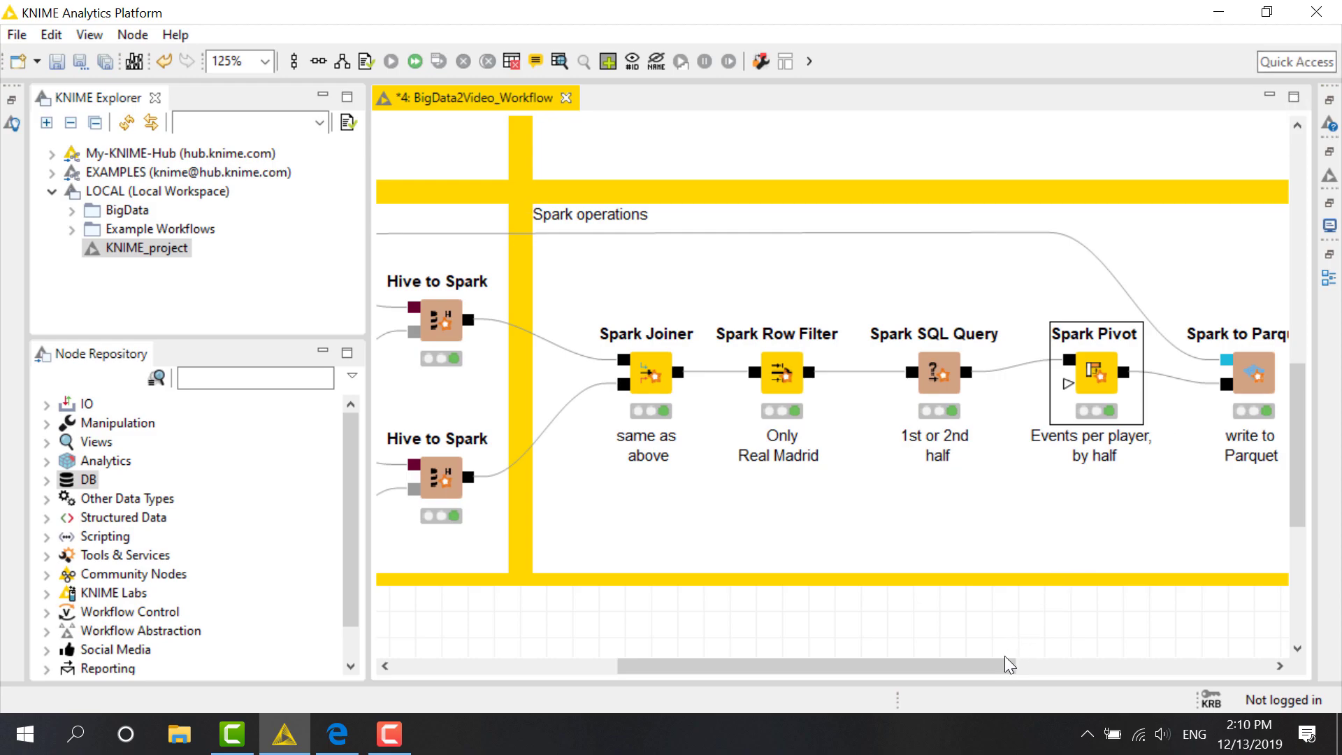
drag(1005, 666, 1045, 672)
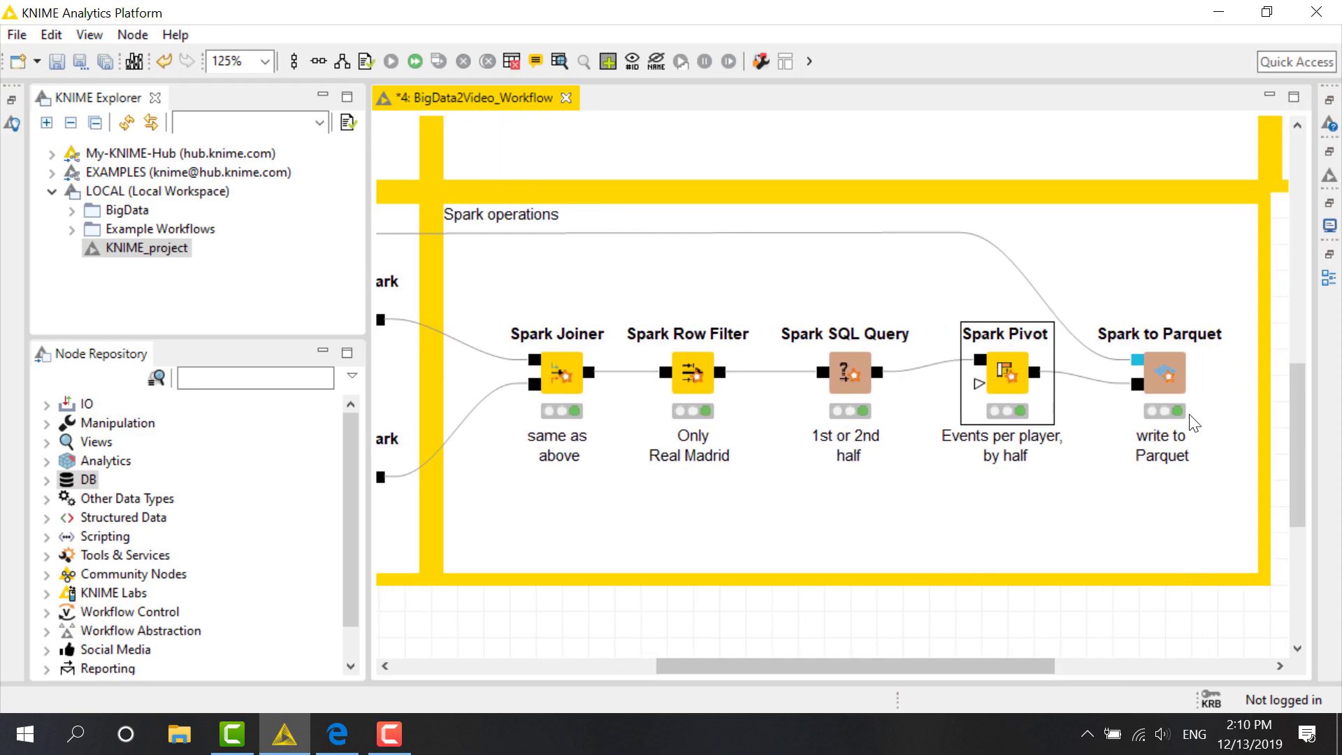
Check the Spark to Parquet output location, then reset Spark Joiner and its downstream nodes.
double_click(1155, 380)
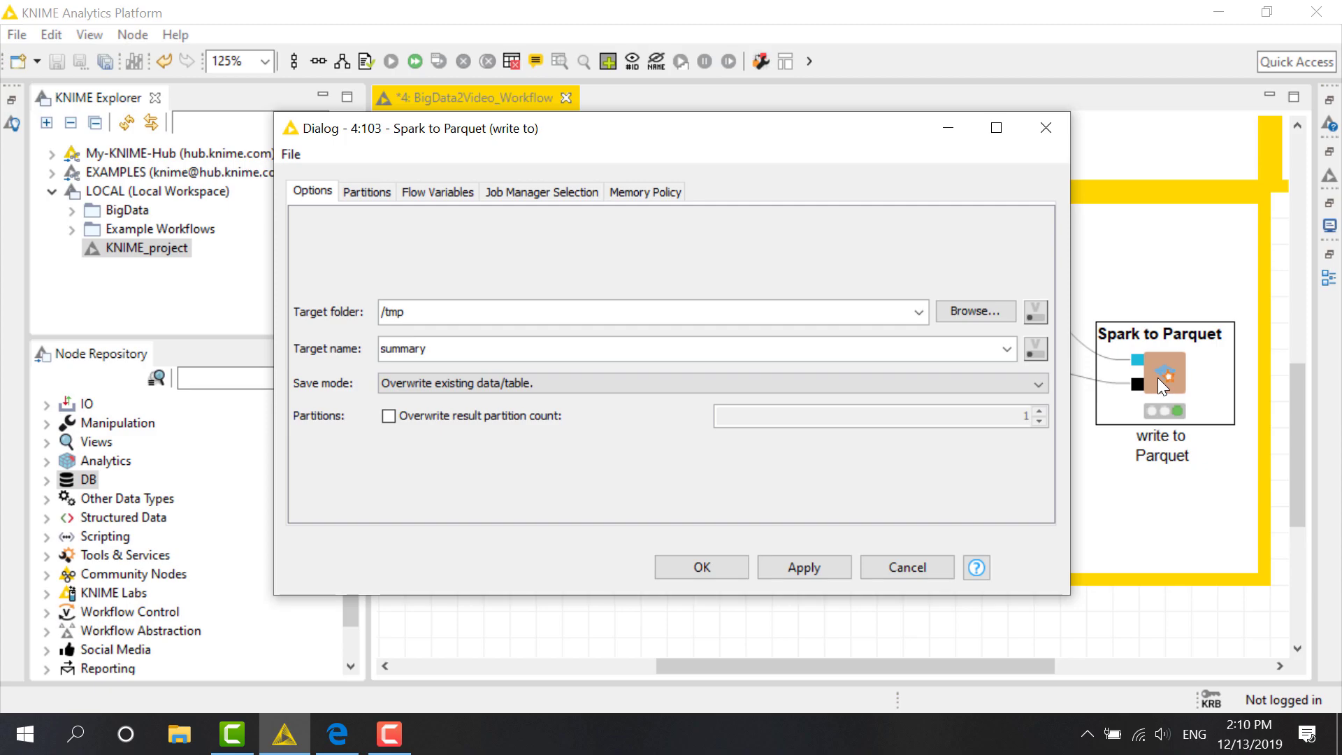
click(1044, 127)
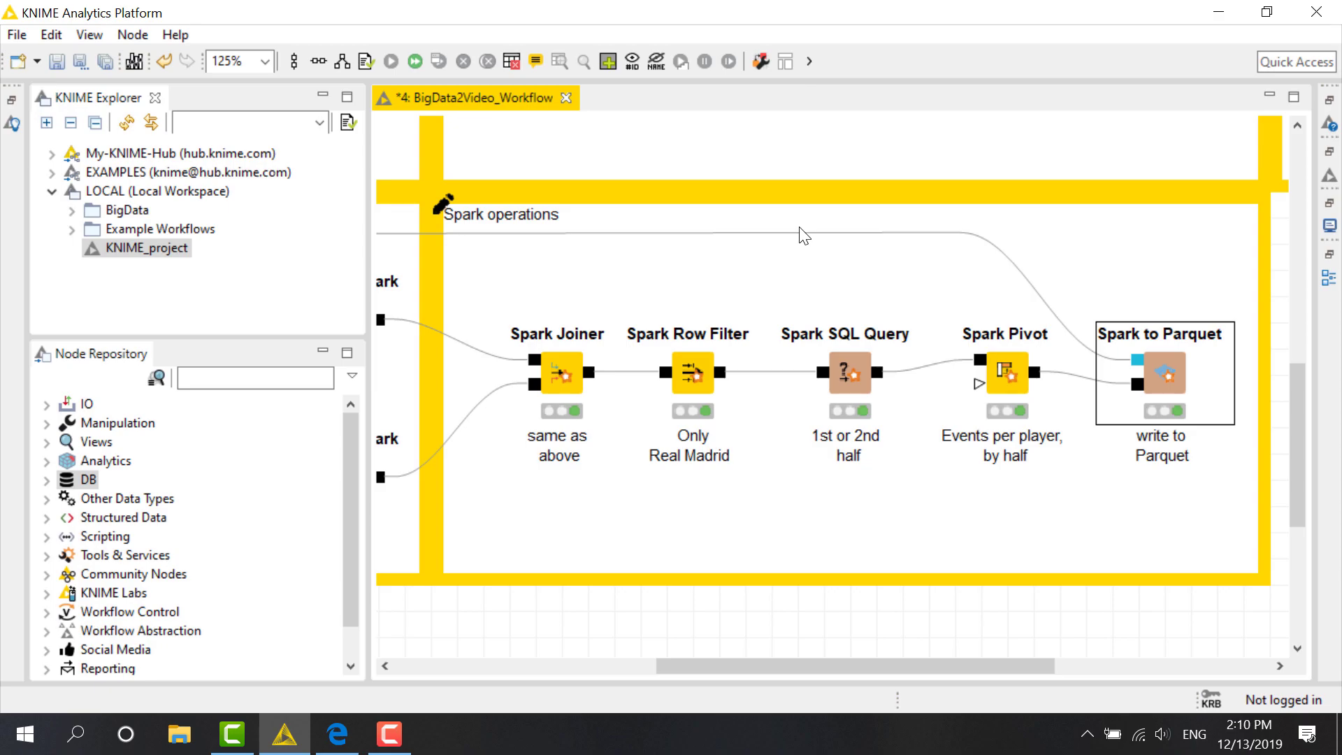
click(570, 378)
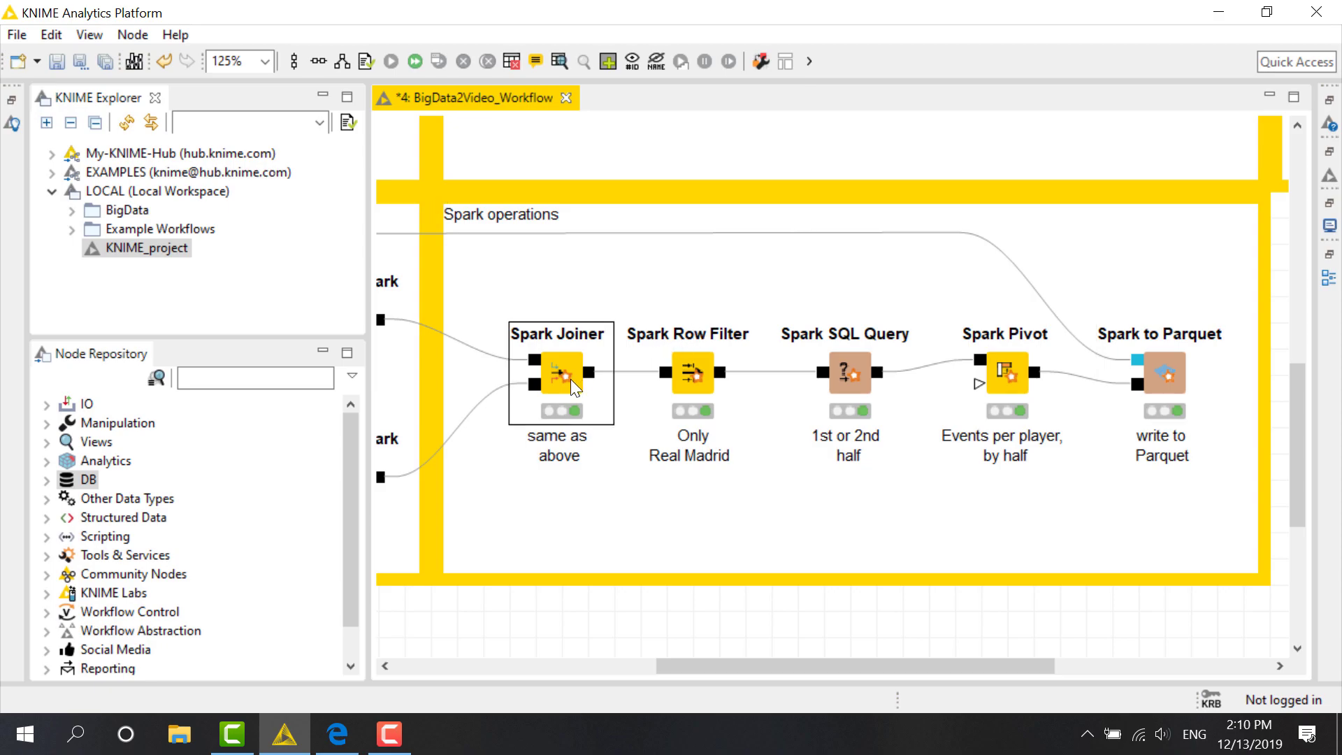
click(510, 61)
click(781, 385)
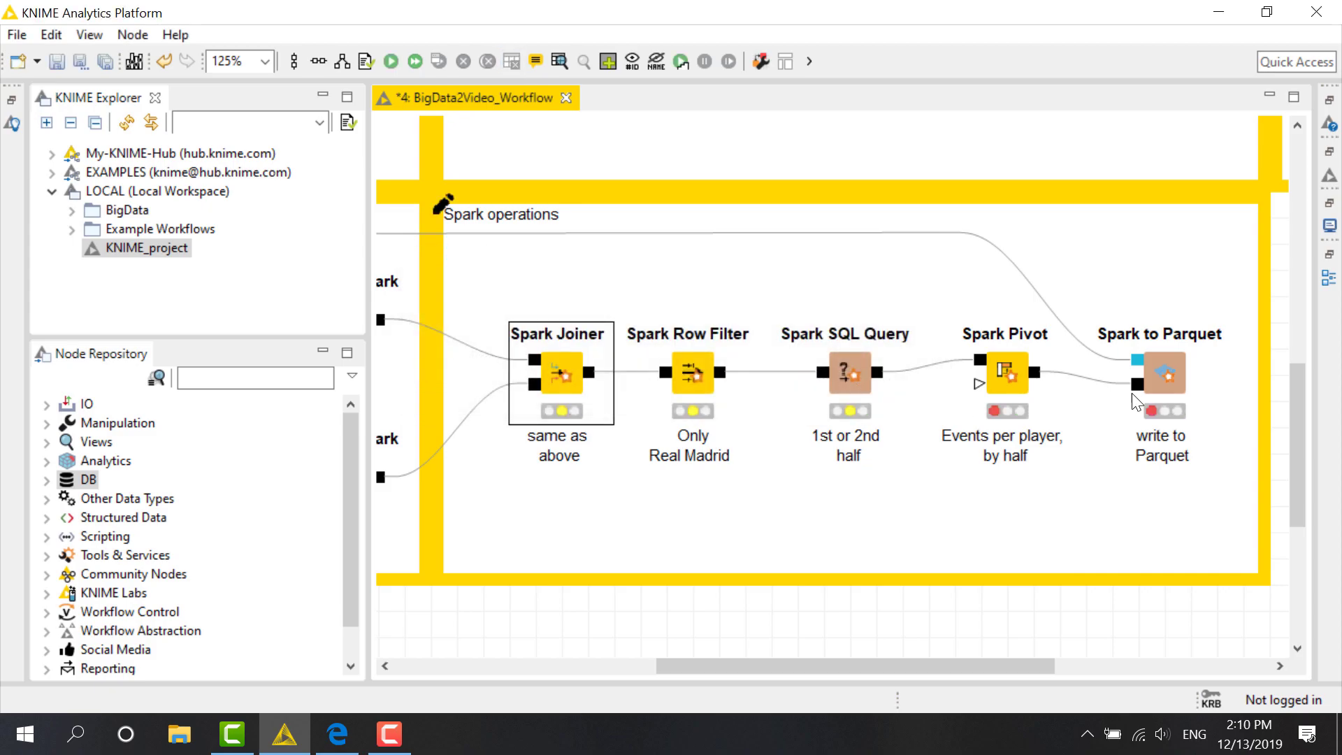
right_click(1164, 383)
Execute the Spark to Parquet node to rerun the whole Spark pipeline.
click(1119, 285)
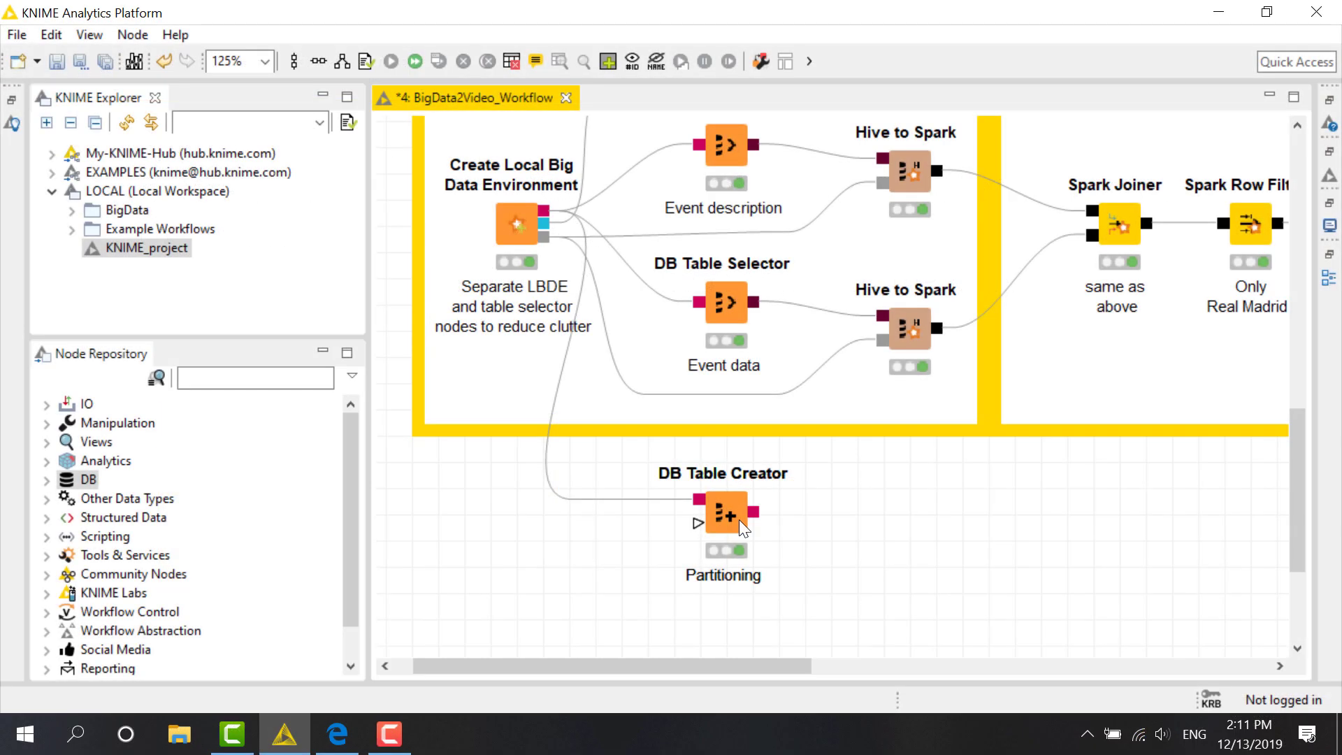
double_click(738, 519)
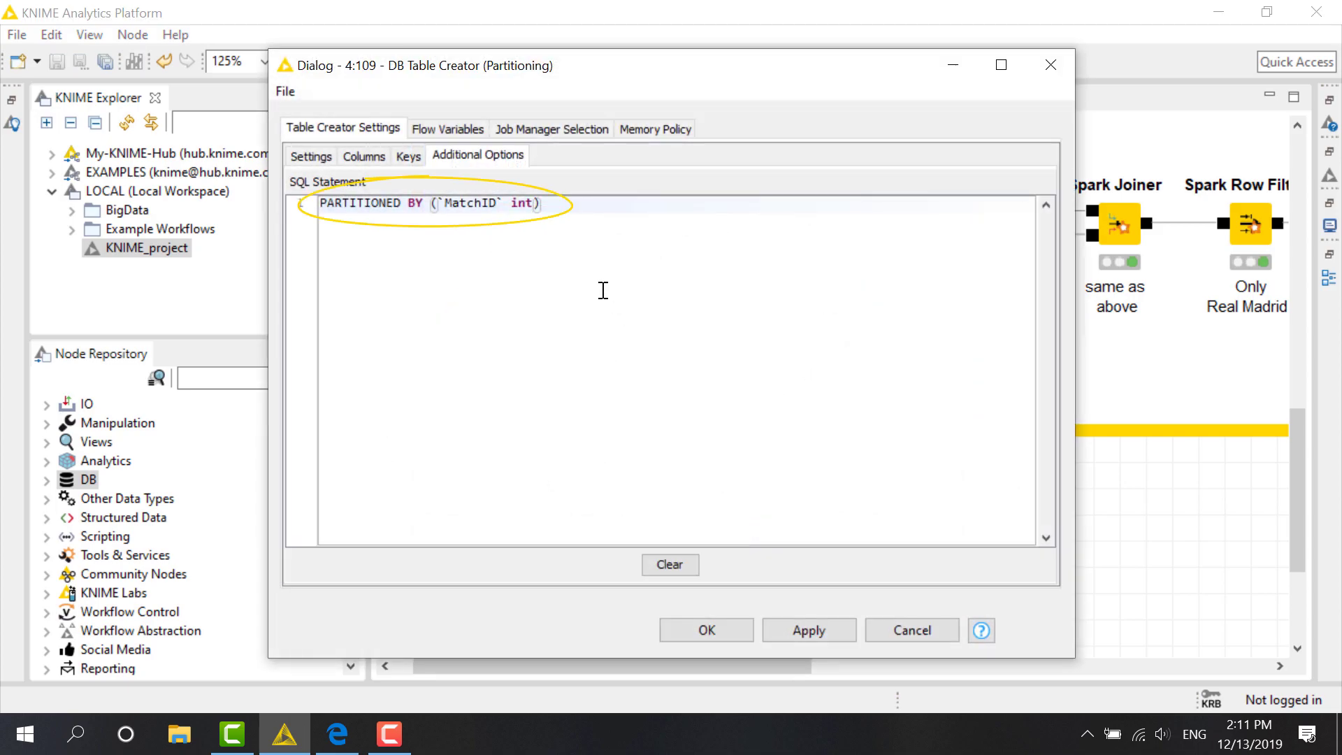
click(1050, 66)
drag(1303, 483, 1298, 461)
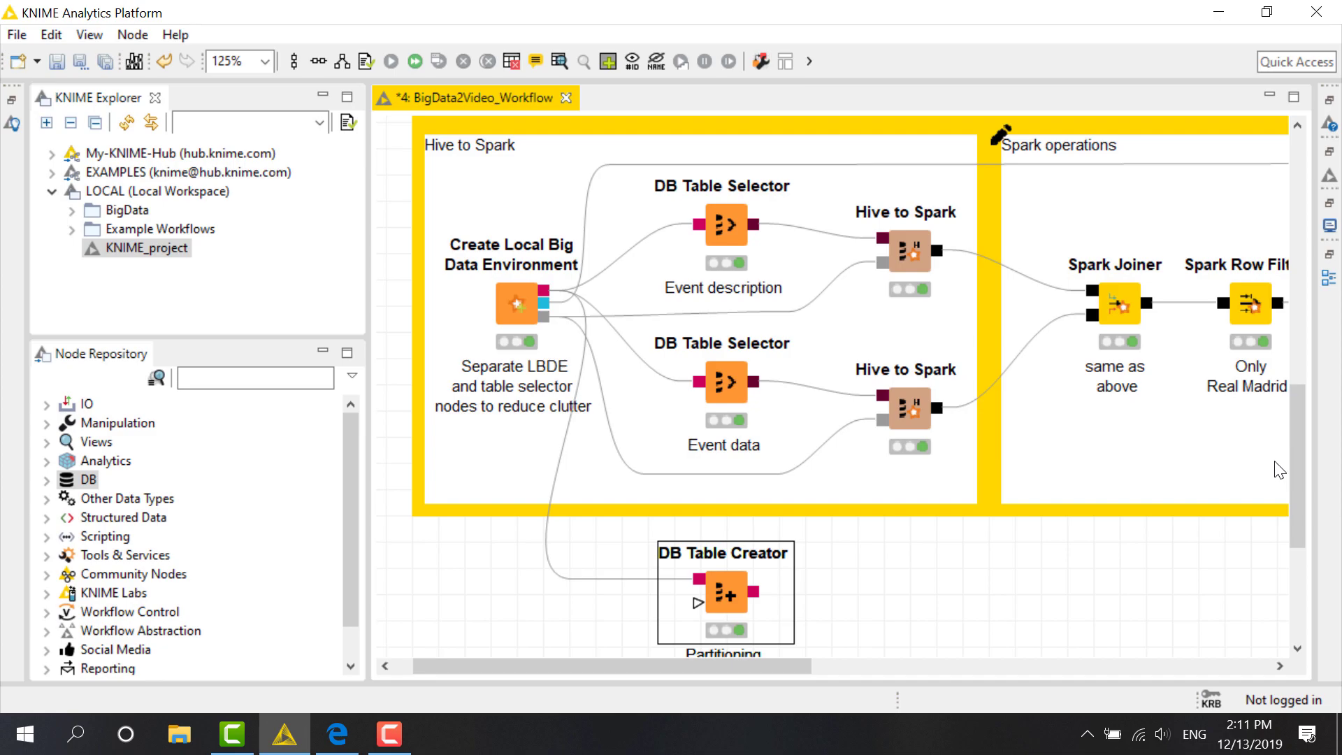
Open the Spark WebUI from the Create Local Big Data Environment's Spark Context details.
right_click(521, 322)
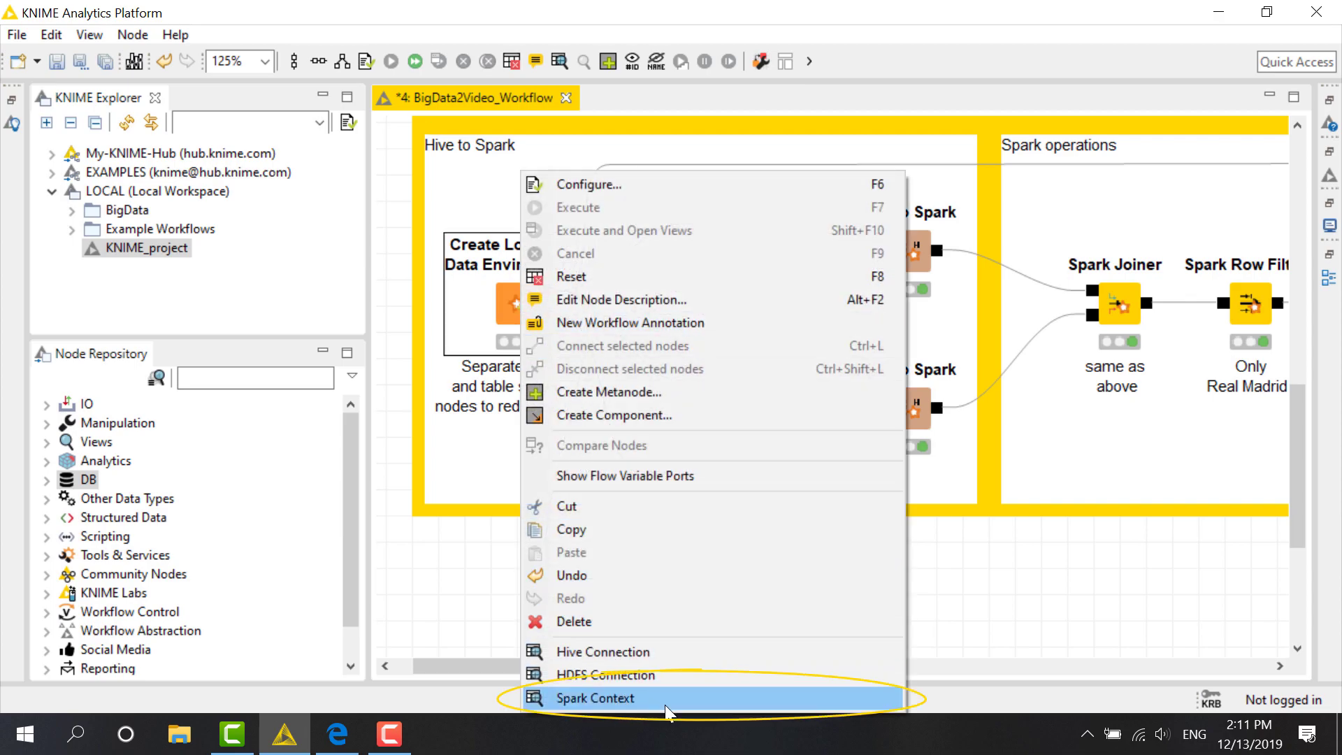
click(665, 704)
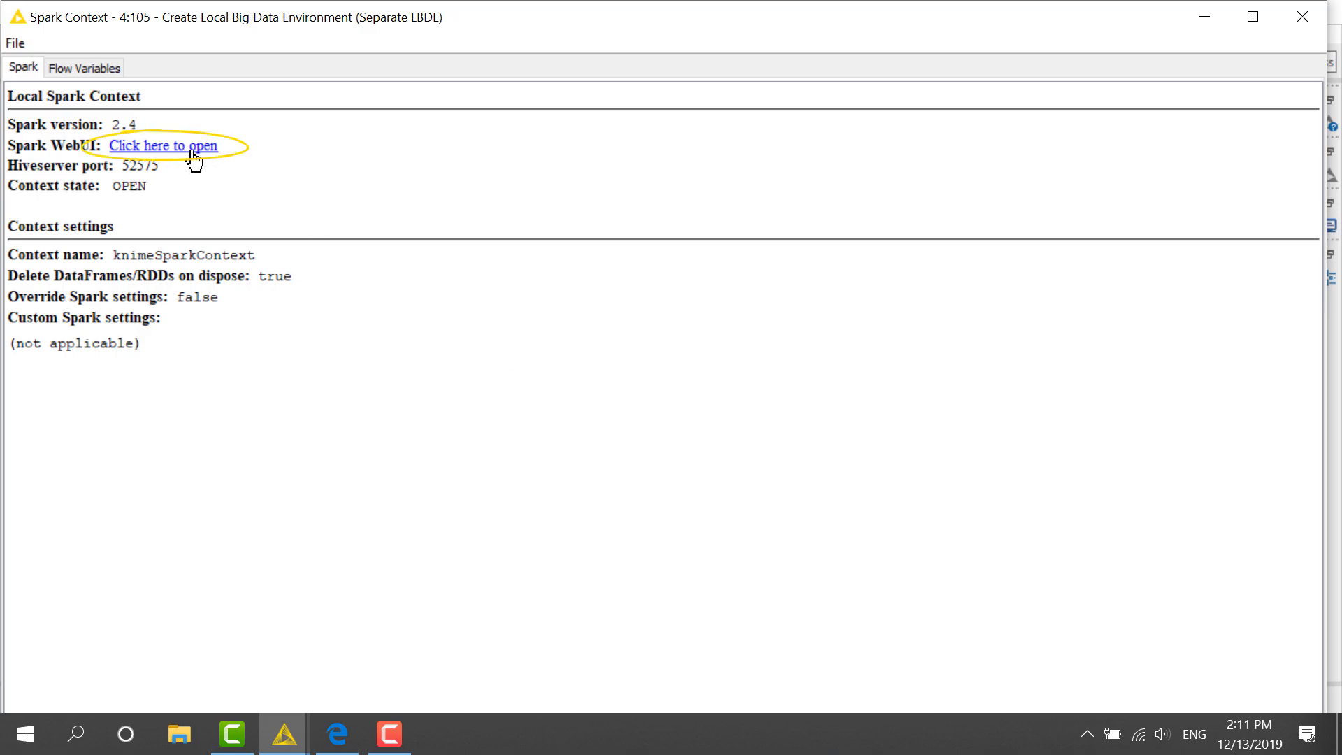
click(195, 152)
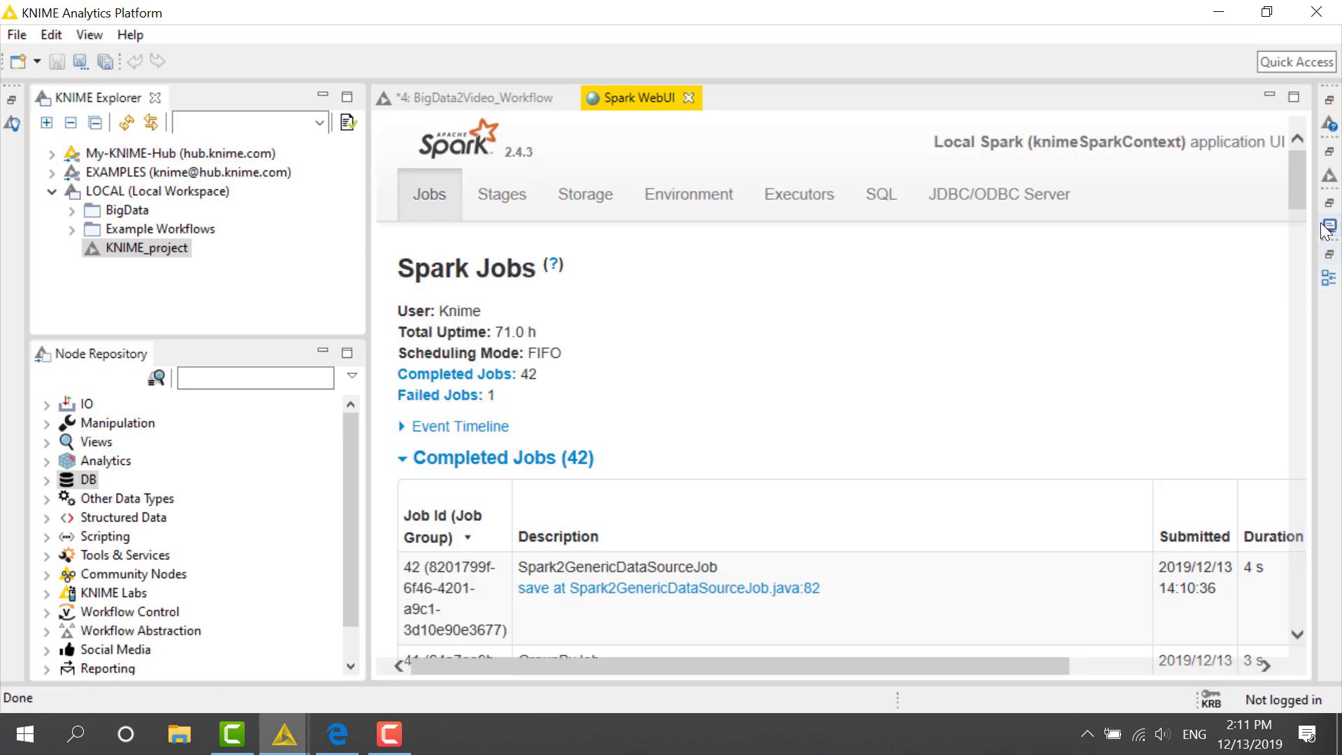
mouse_move(1300, 195)
mouse_down()
mouse_move(1288, 220)
mouse_move(1295, 168)
mouse_up()
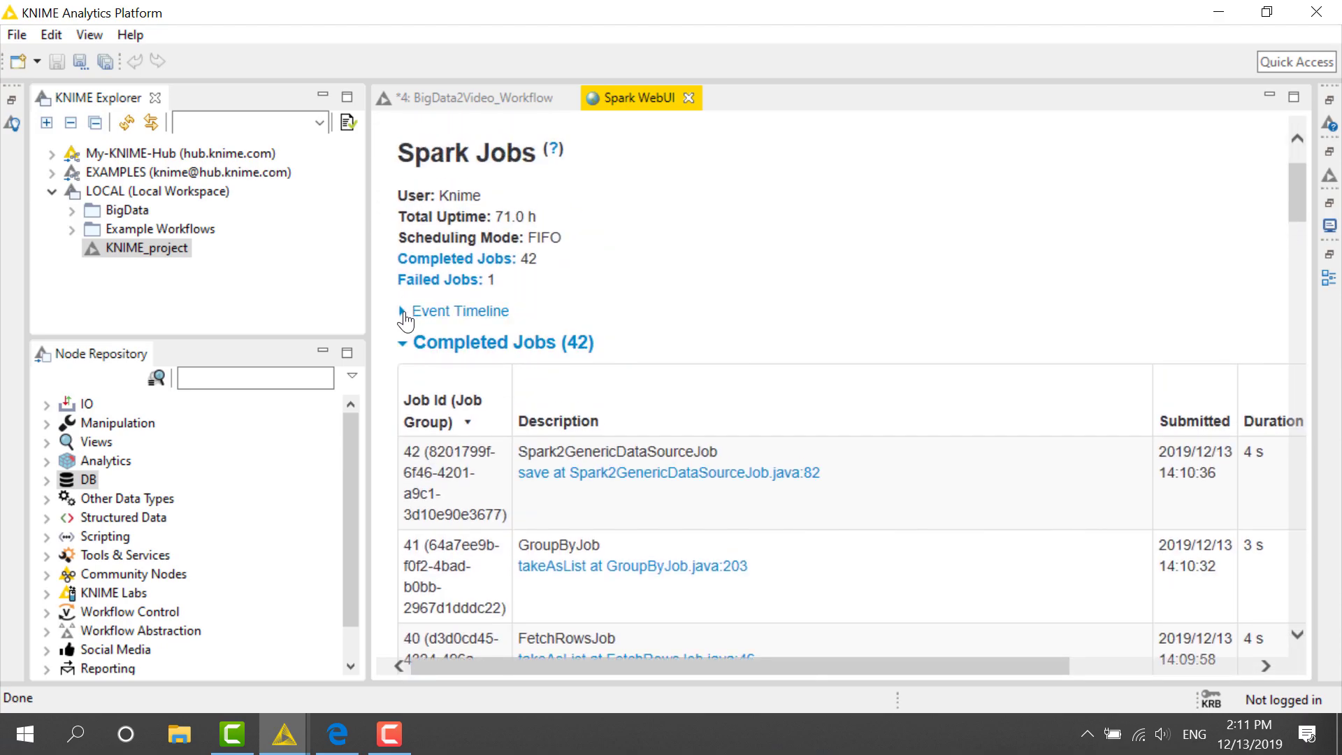
Browse the job timeline and the Stages, Environment and SQL pages (194 completed queries).
click(429, 310)
mouse_move(1295, 197)
mouse_down()
mouse_move(1300, 243)
mouse_move(1293, 171)
mouse_up()
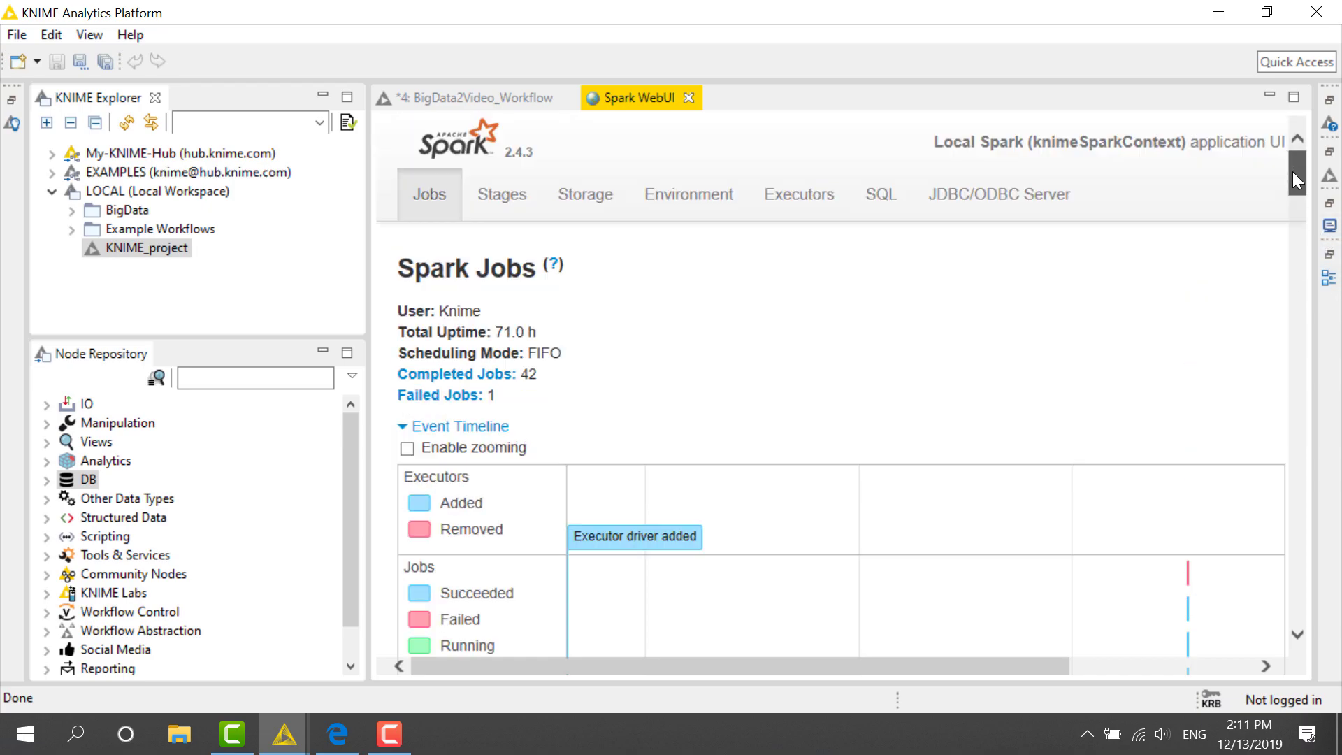
click(525, 205)
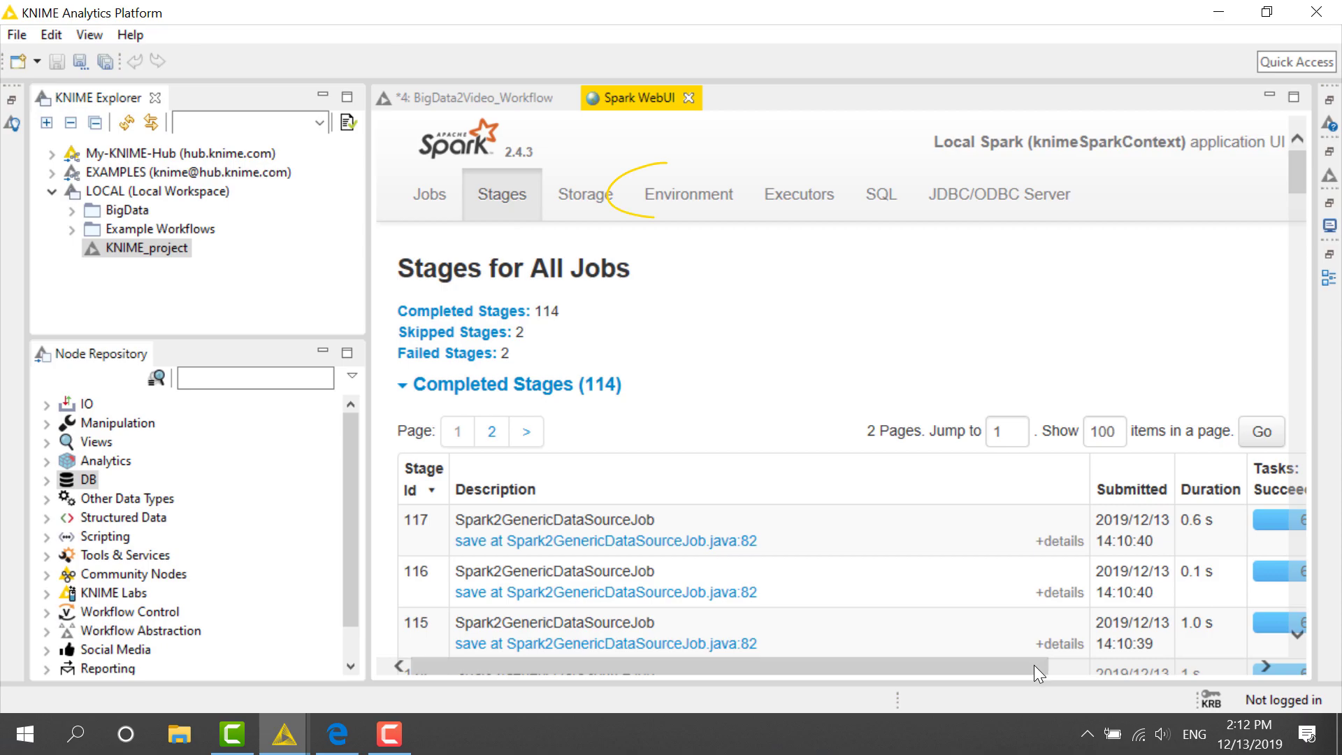
scroll(1001, 571, right, 1)
click(666, 195)
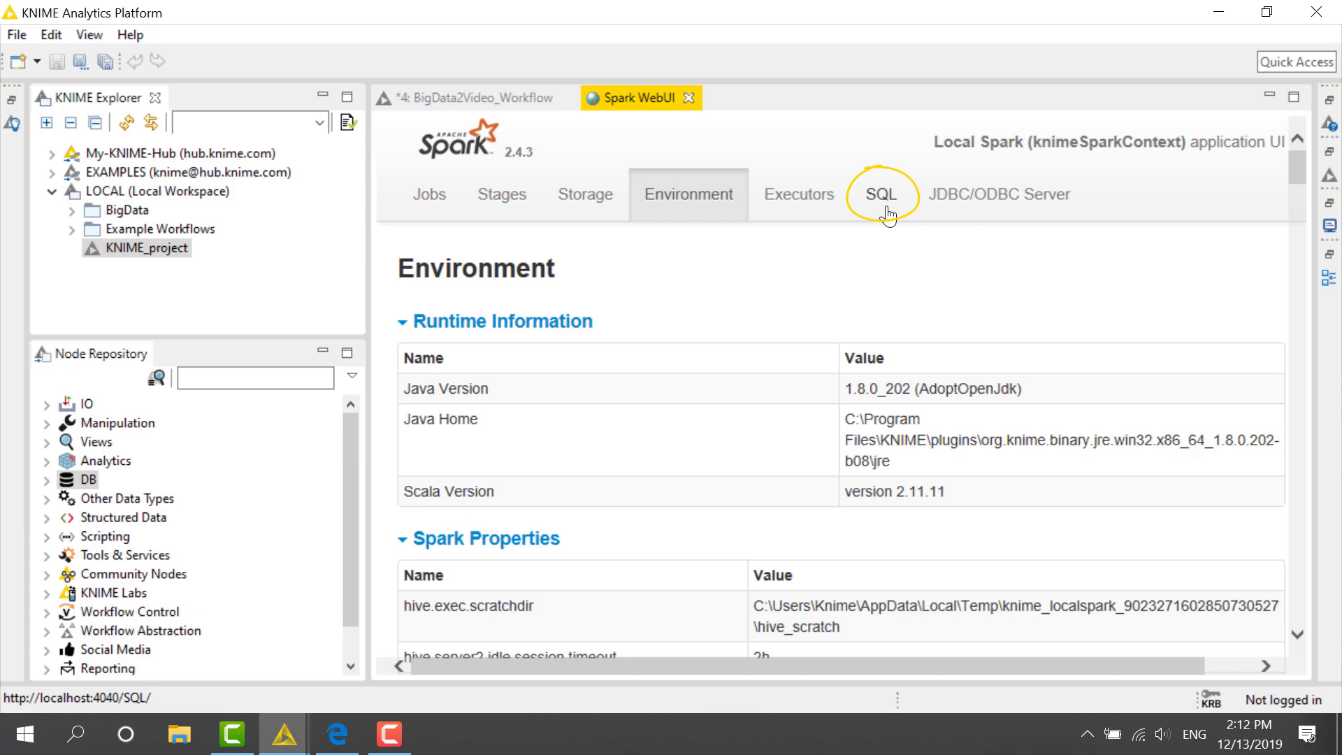
click(880, 194)
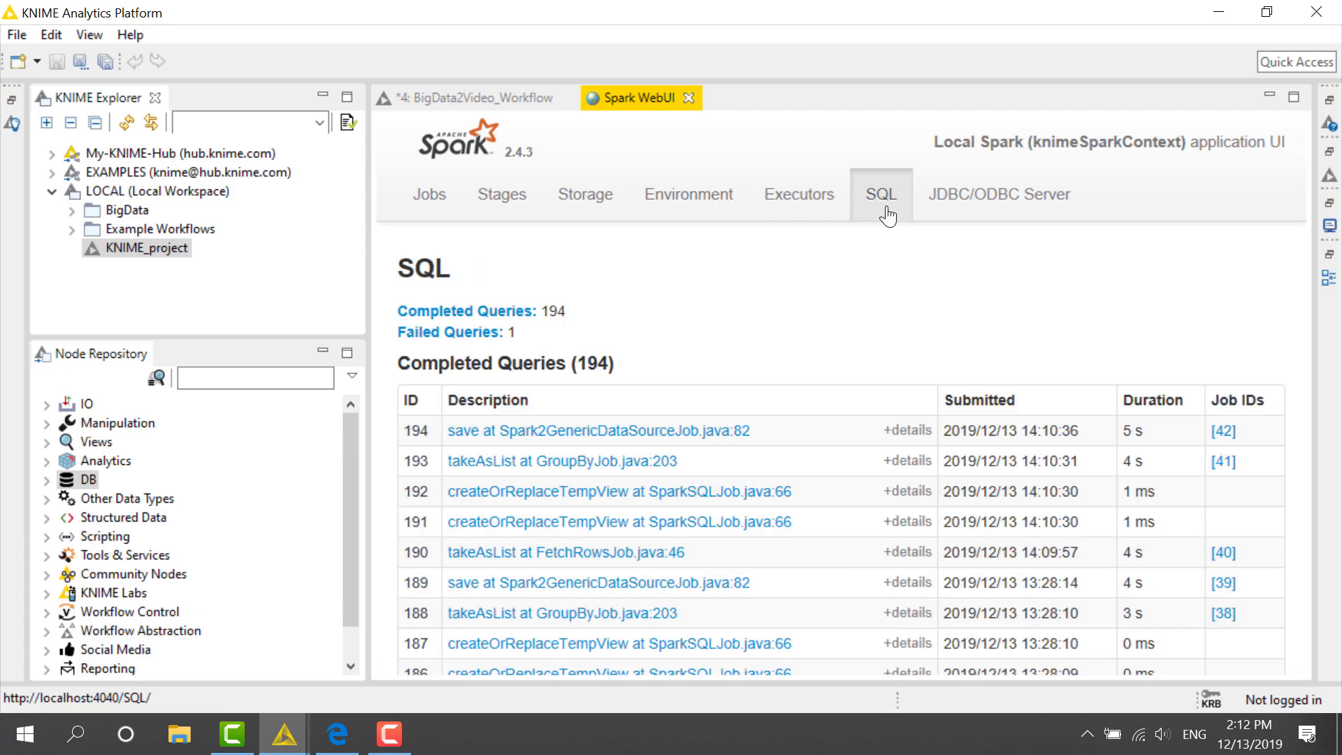